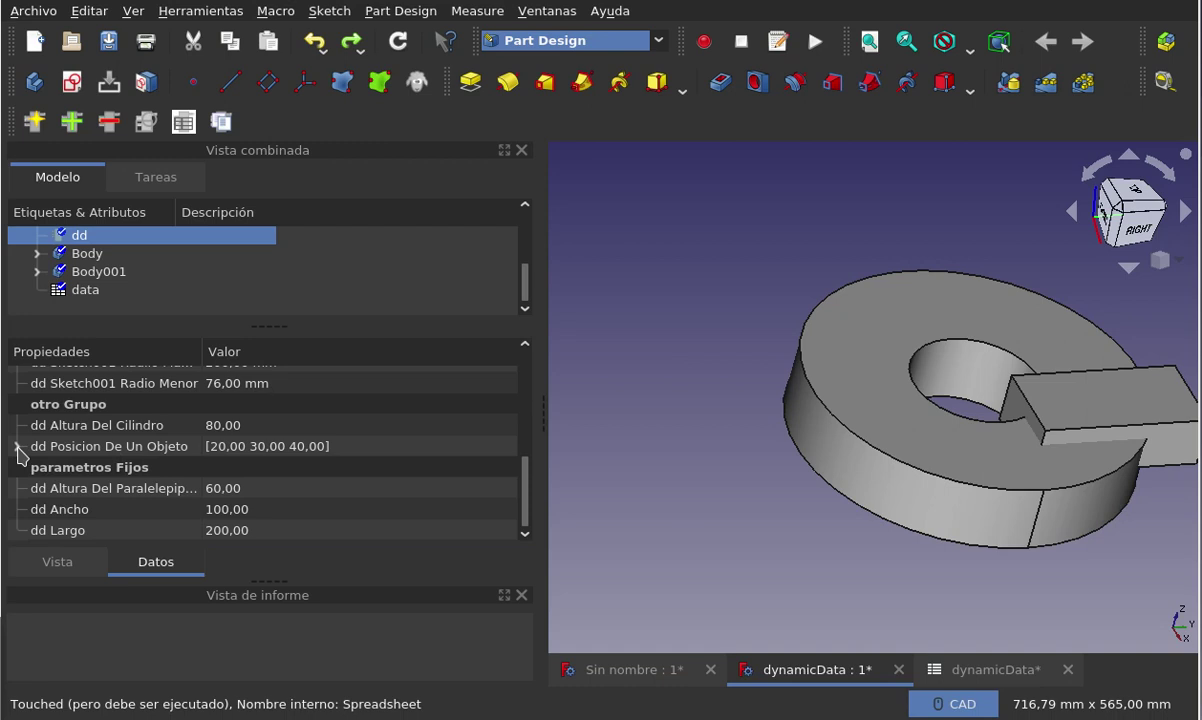
Show Body001's placement at 0, 0, 0 mm and expand Body to list its Origin and Pad
click(109, 272)
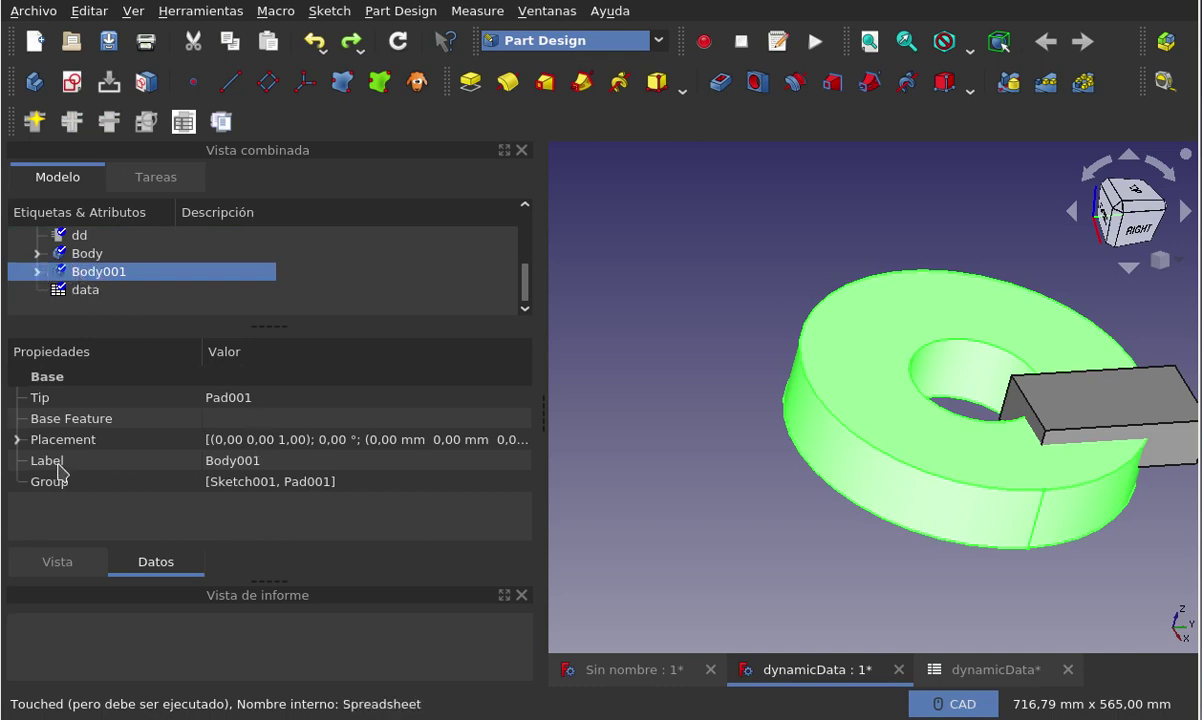
click(18, 439)
scroll(183, 390, down, 1)
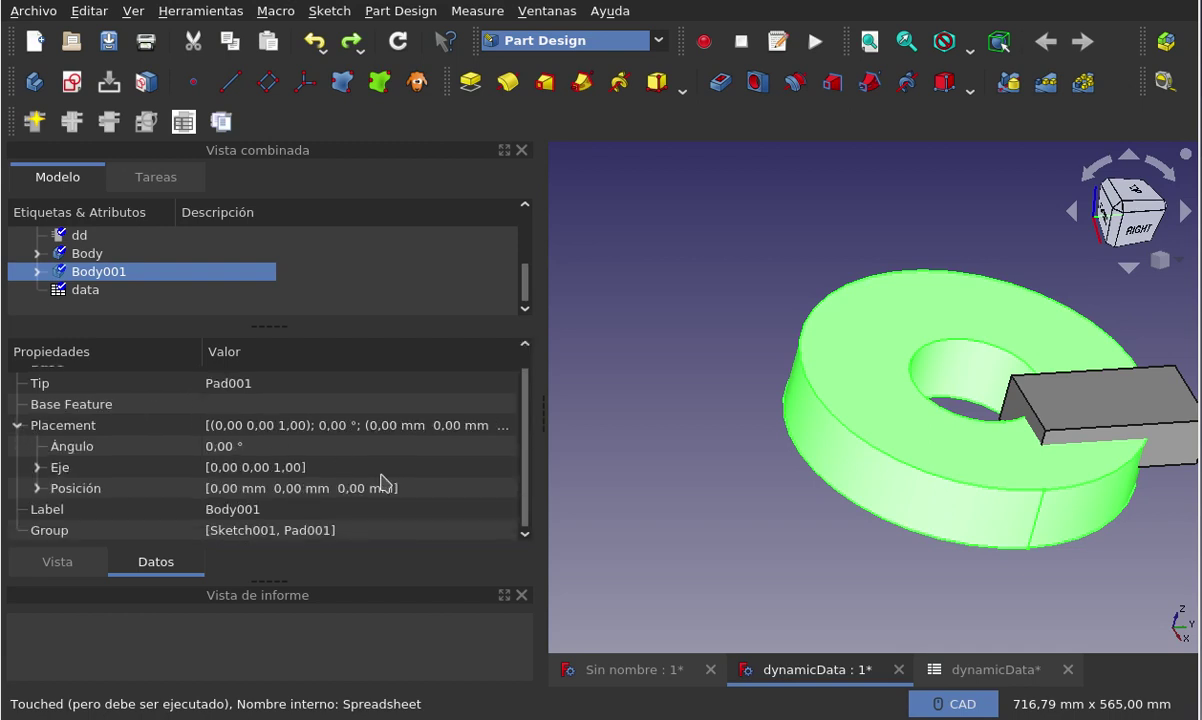
click(37, 254)
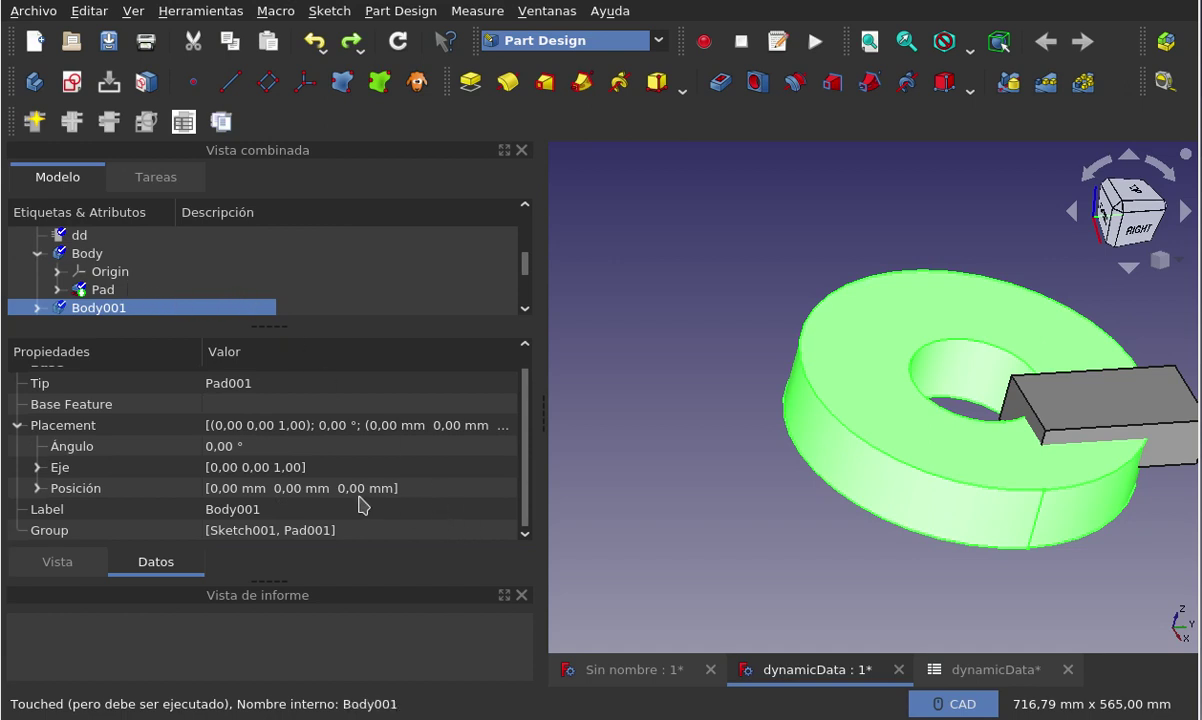
Confirm Body's position expression dd.ddPosicionDeUnObjeto gives 20, 30, 40 mm, then clear the selection
click(76, 253)
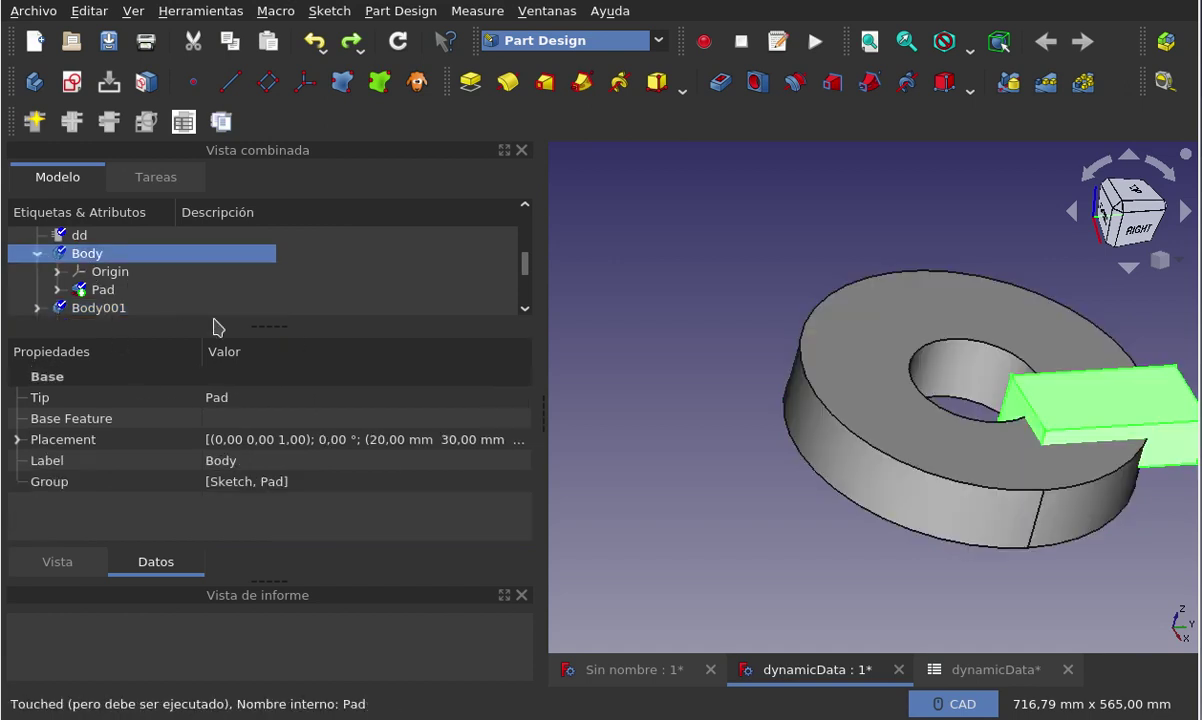
click(15, 439)
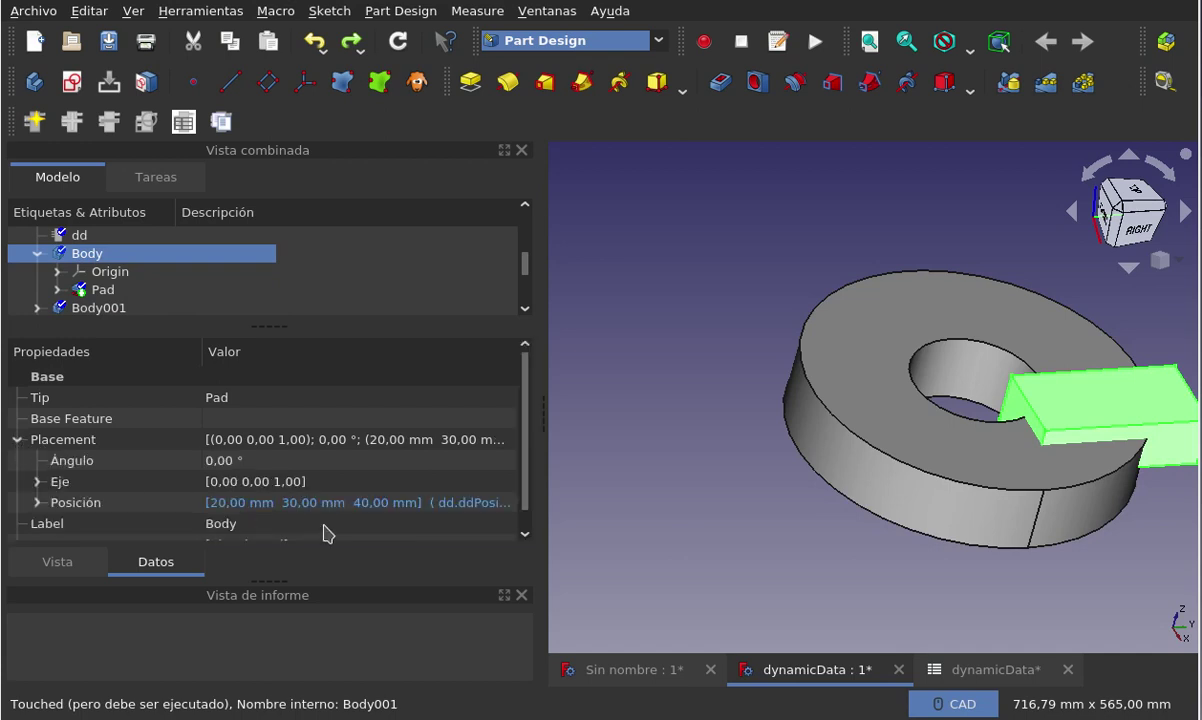
click(511, 506)
click(508, 501)
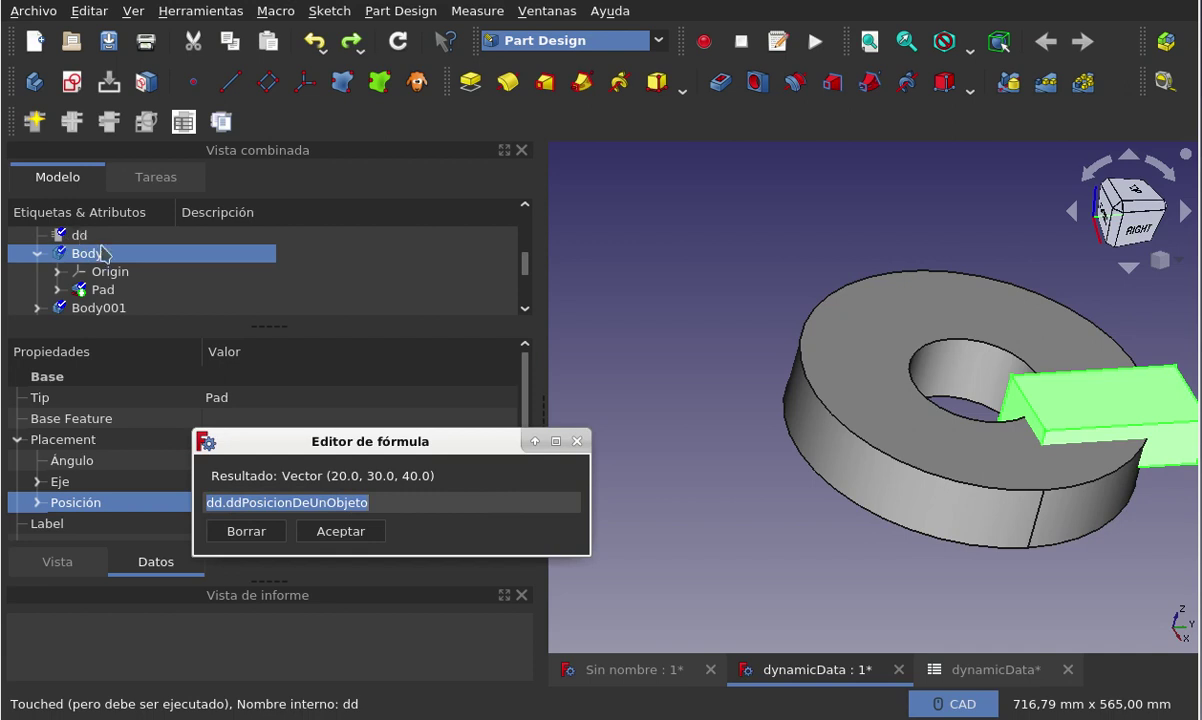
key(Return)
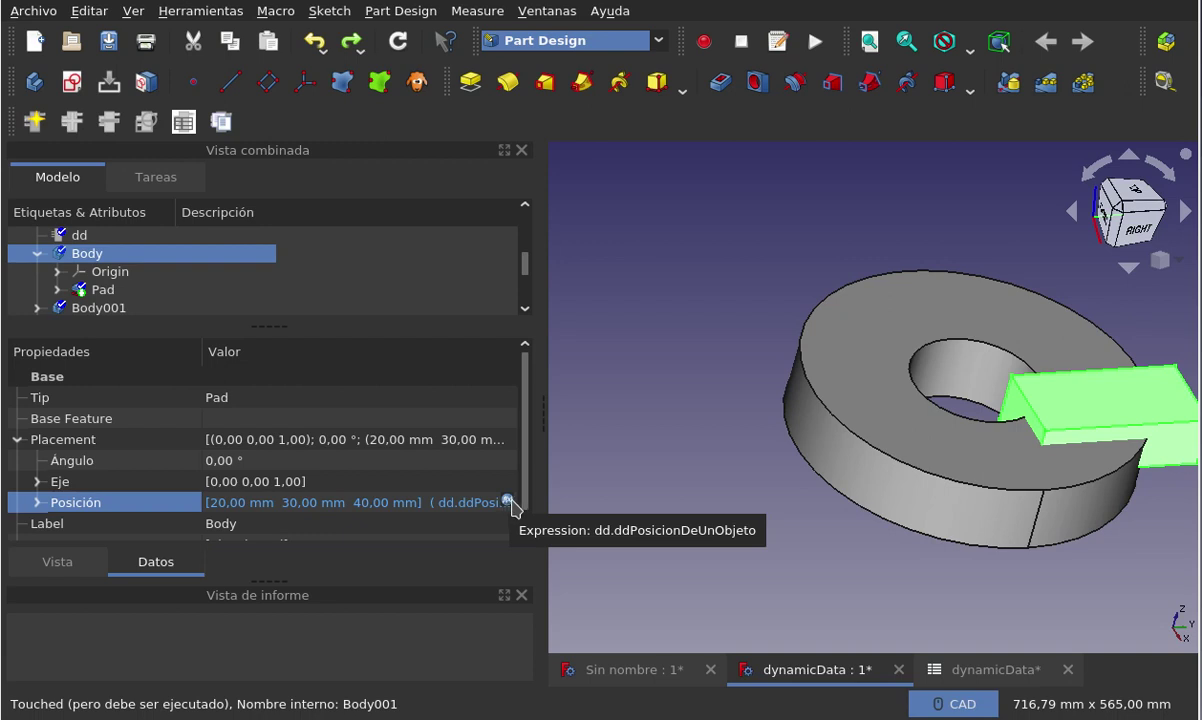
click(602, 478)
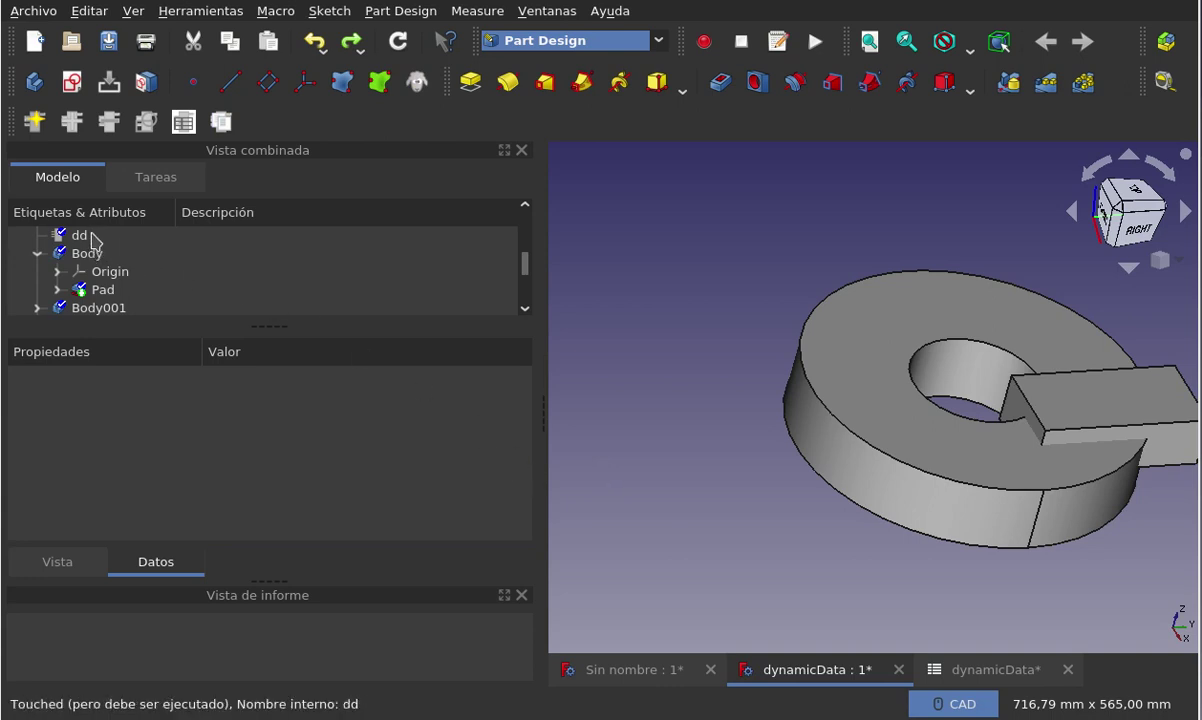
Select the dd container, collapse Body, and launch DynamicData's Add Property tool
click(96, 238)
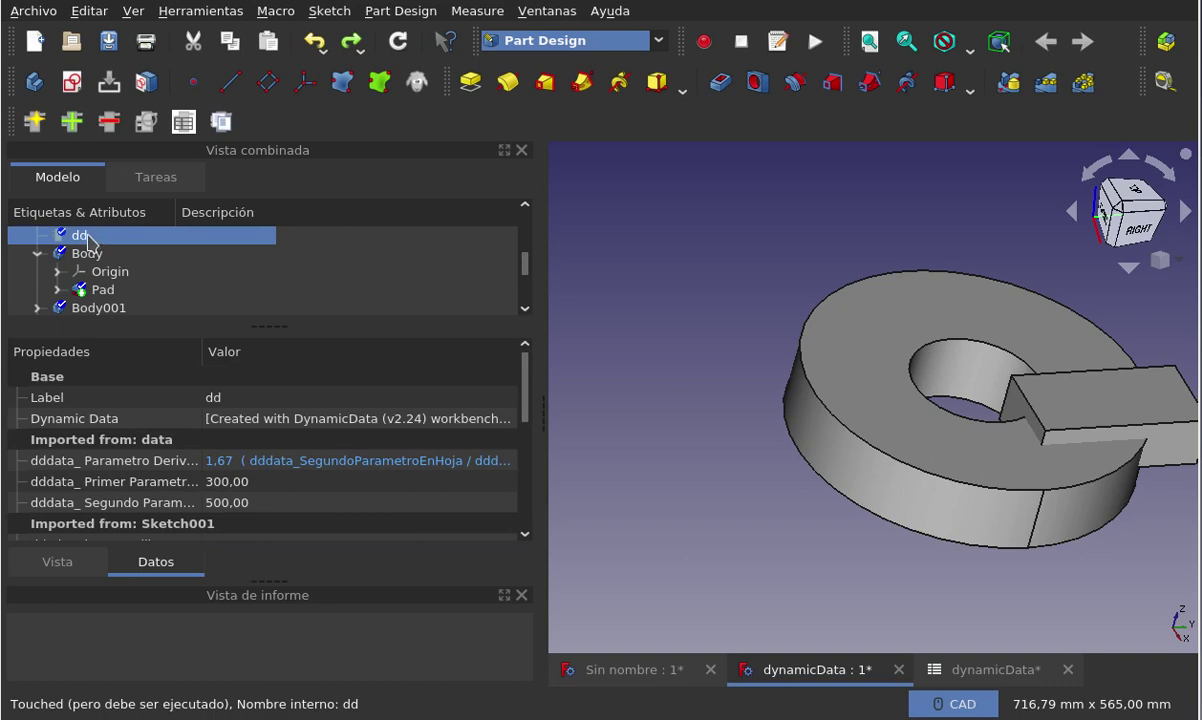
click(39, 255)
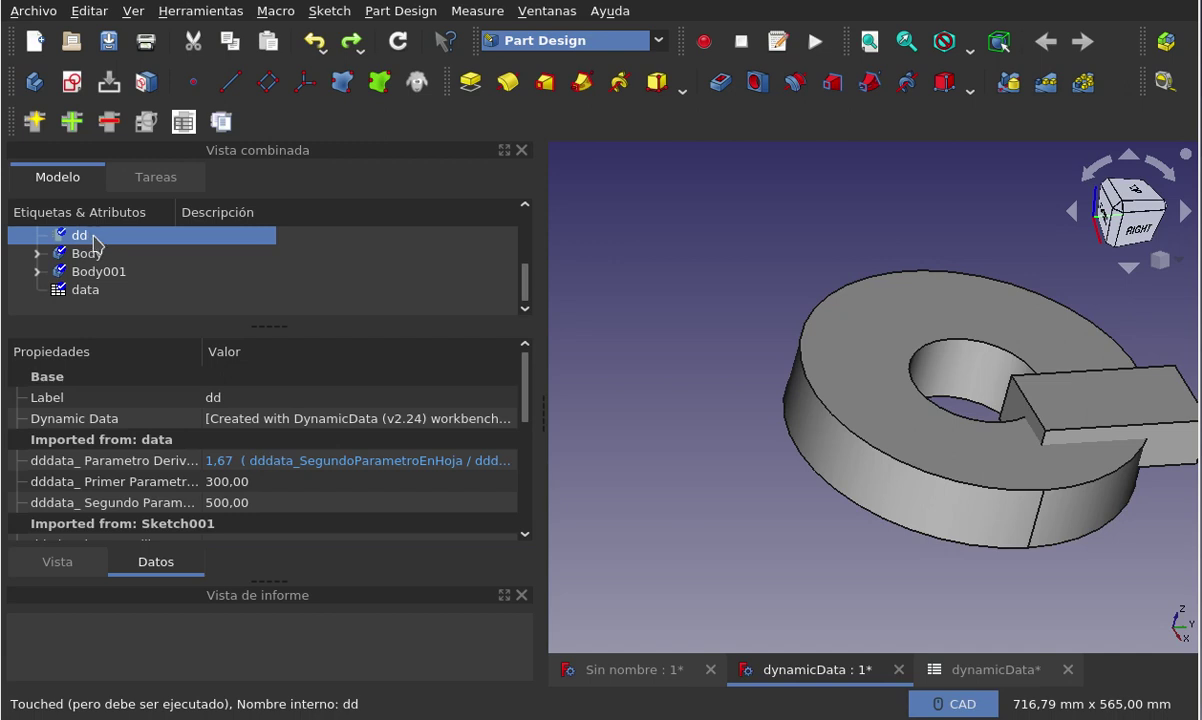
click(71, 121)
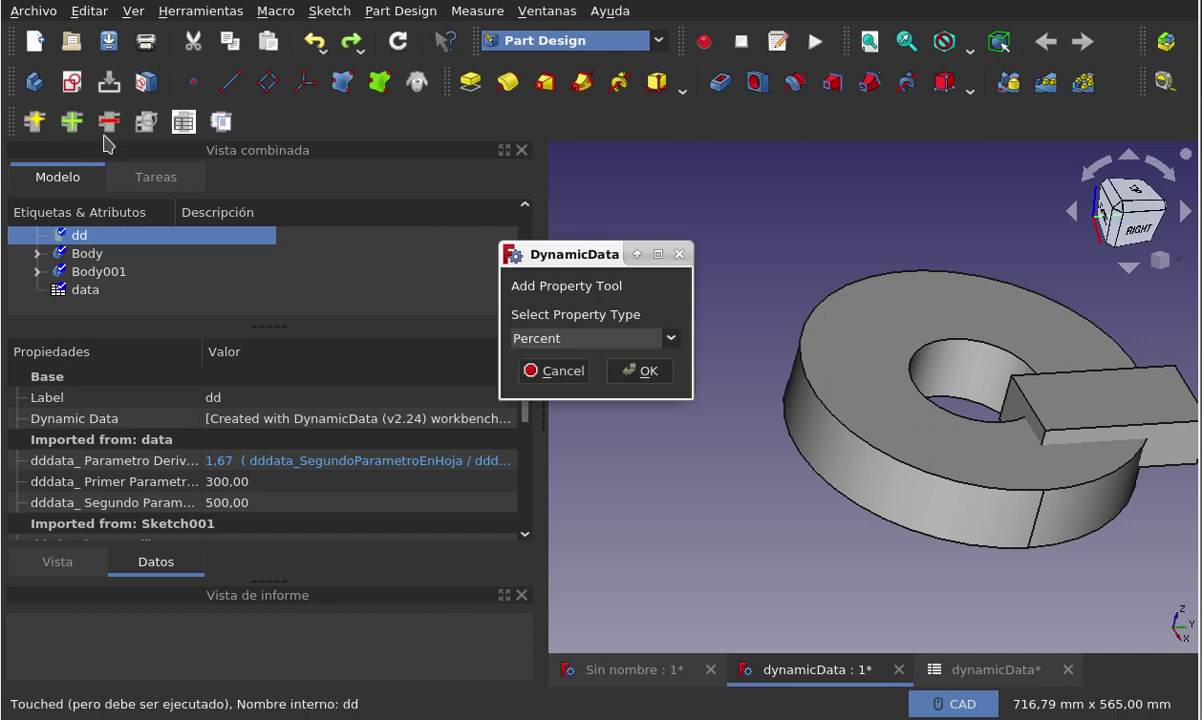
Add a Color property named ColorDePrueba to dd in the otroGrupo group
click(672, 345)
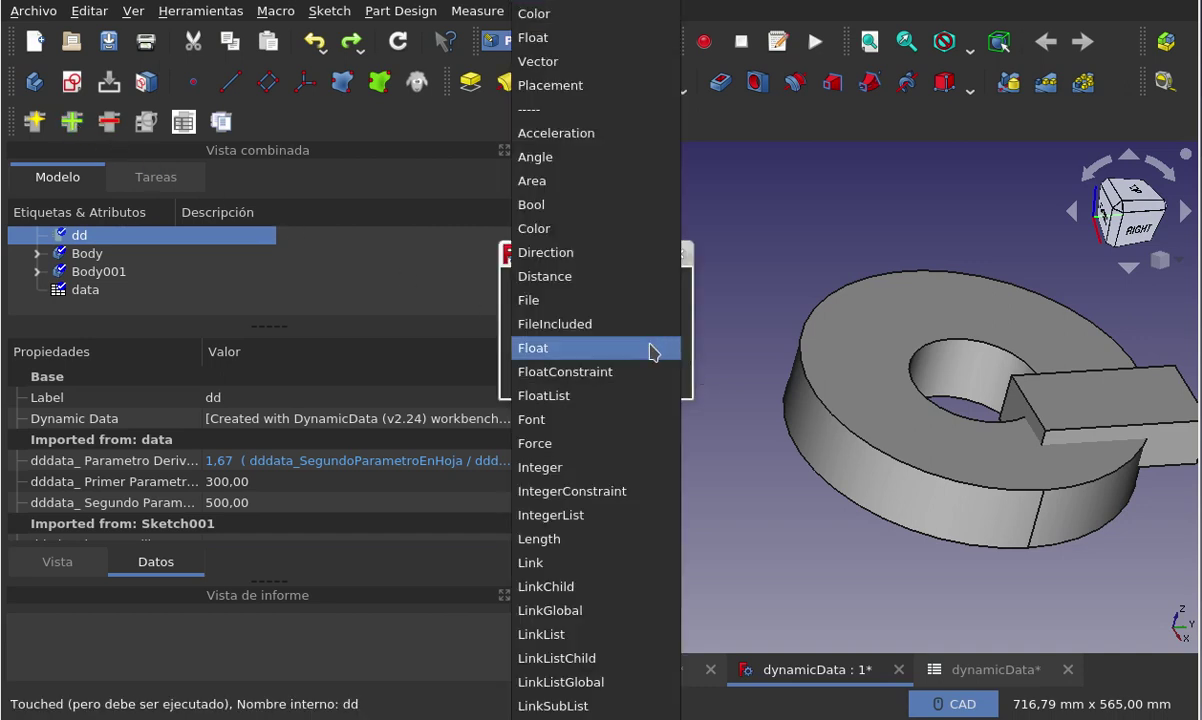
click(597, 230)
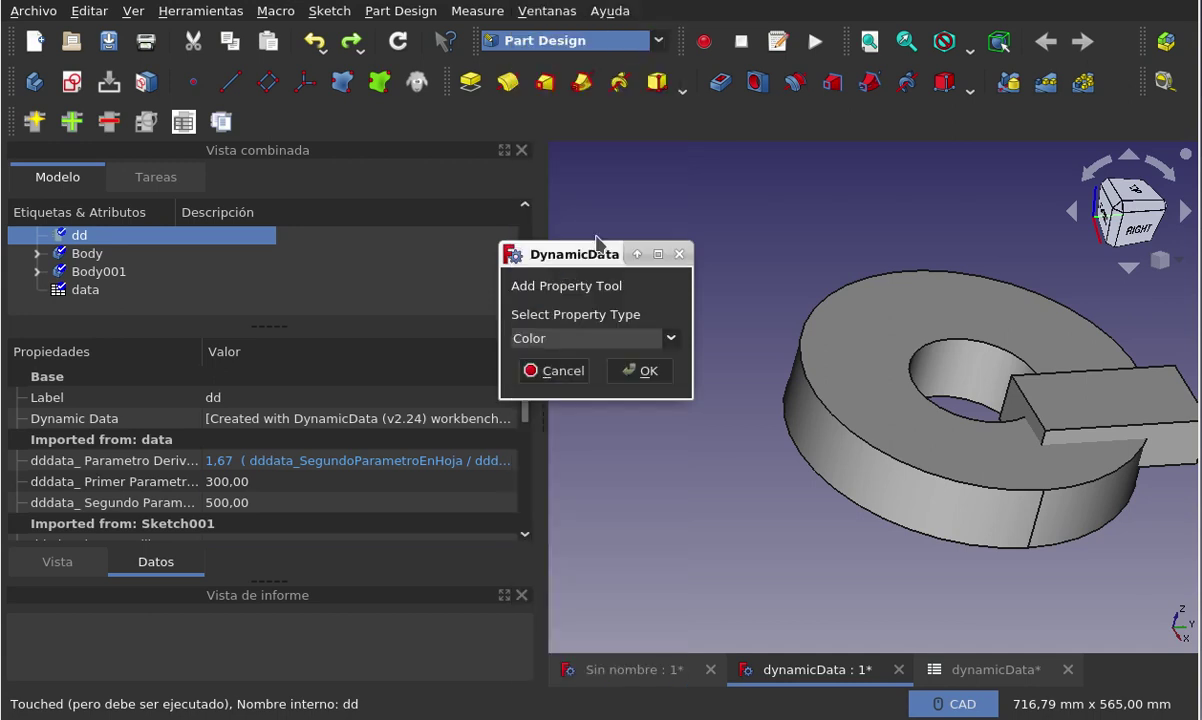
click(638, 372)
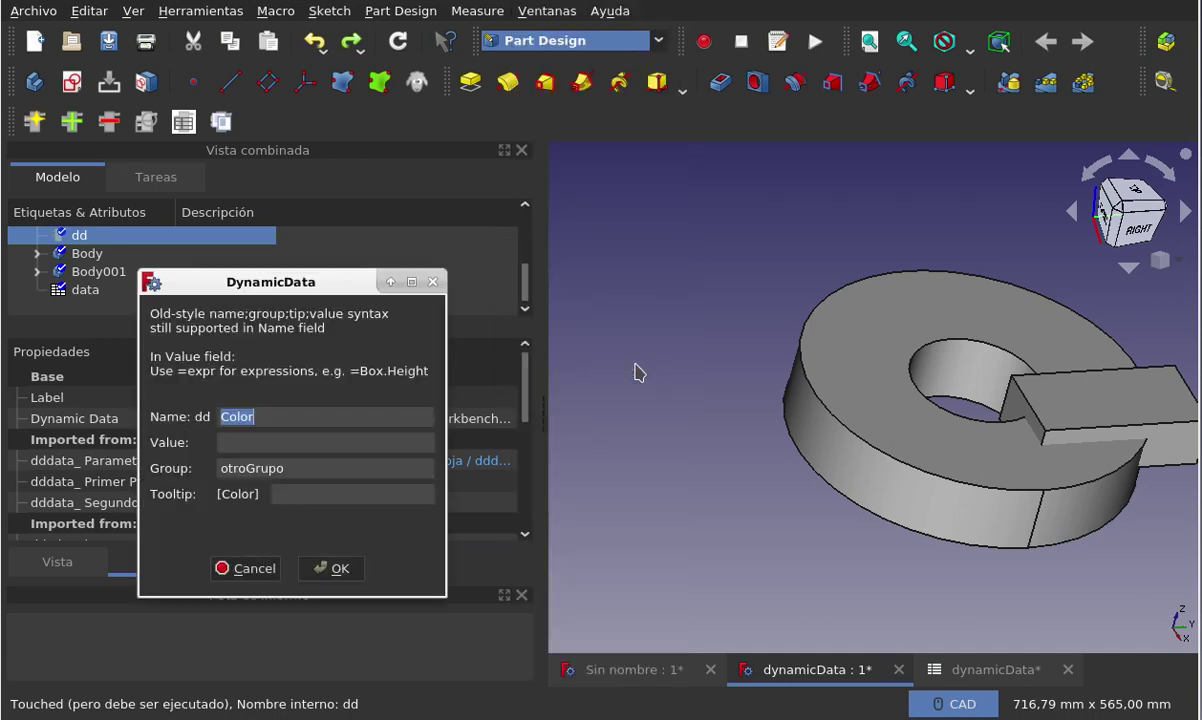
click(285, 418)
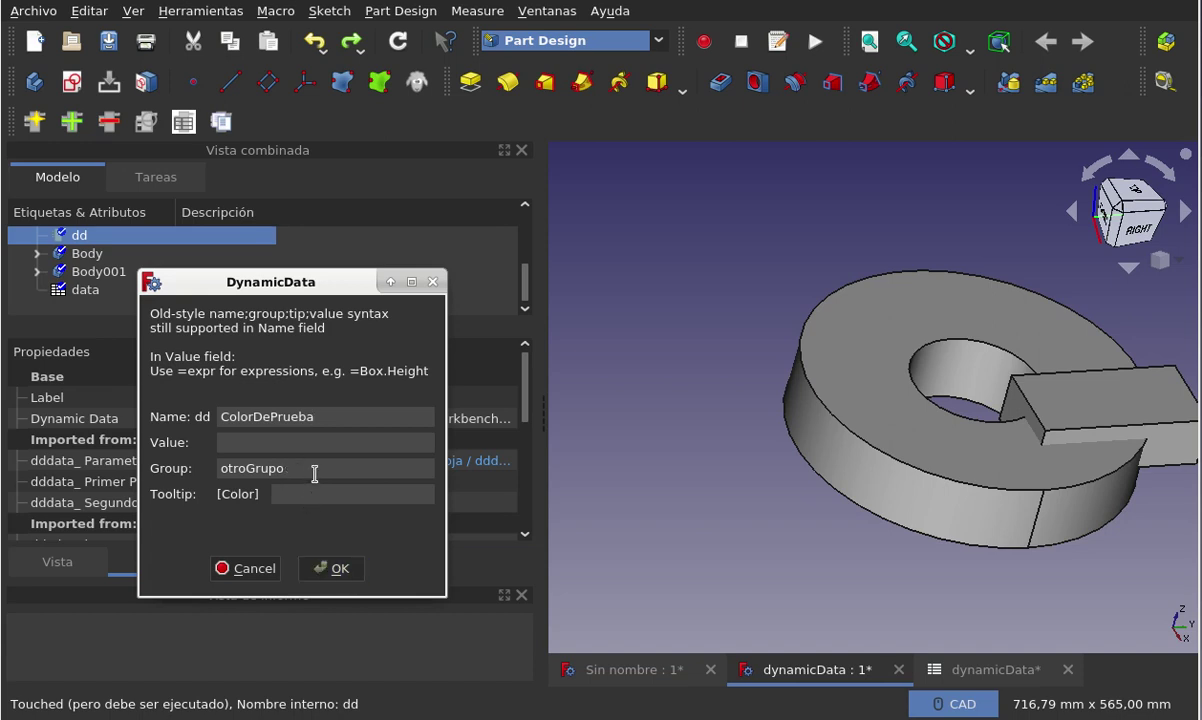
click(339, 568)
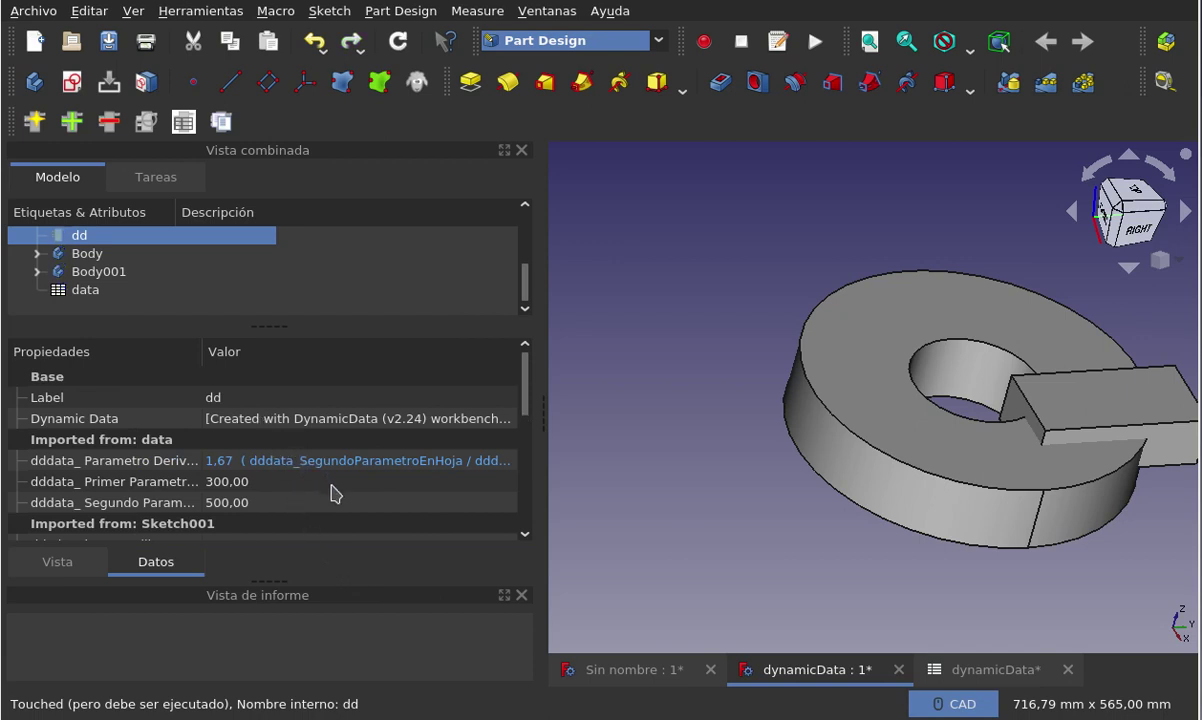
Scroll through dd's properties and open Color De Prueba's colour picker, closing it unchanged
scroll(58, 424, down, 2)
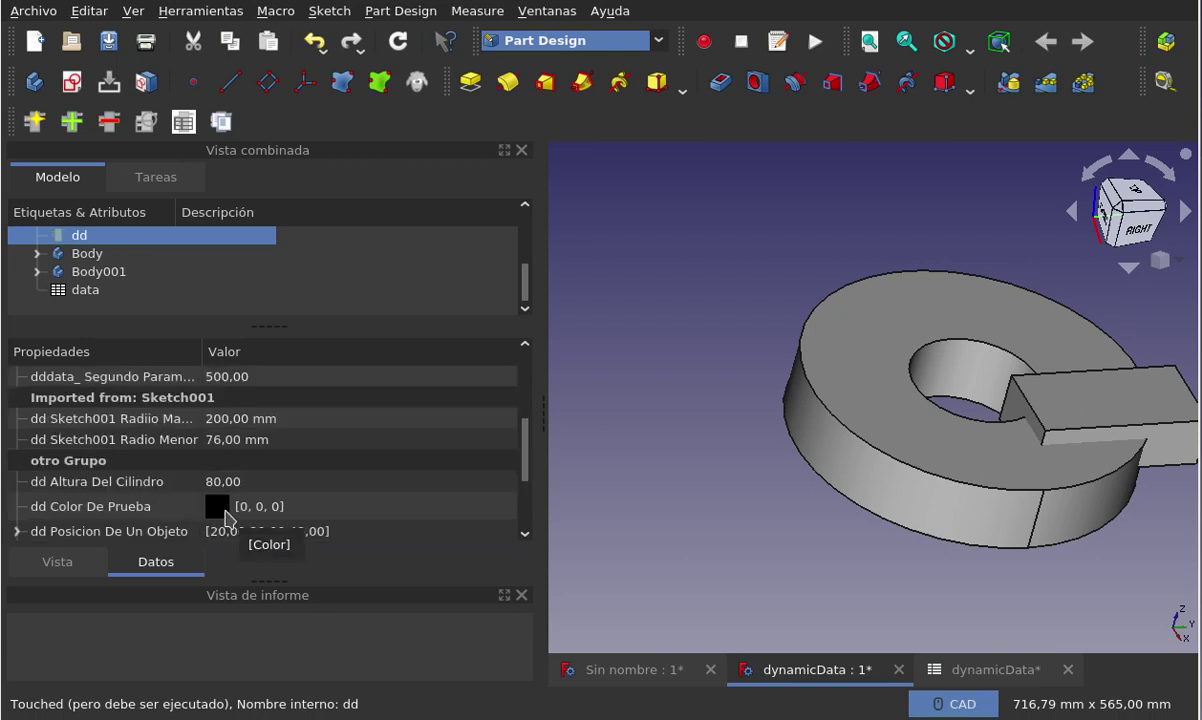
scroll(147, 478, up, 1)
scroll(145, 478, up, 1)
scroll(145, 478, down, 1)
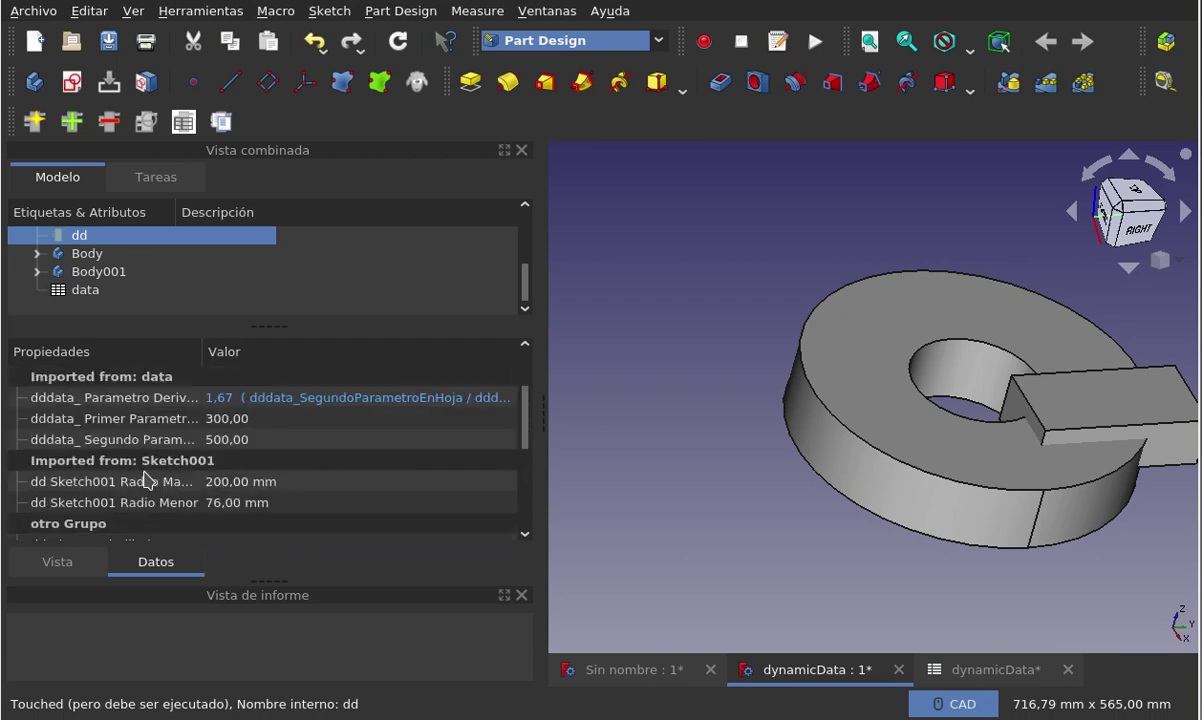
scroll(145, 478, down, 2)
scroll(145, 478, up, 1)
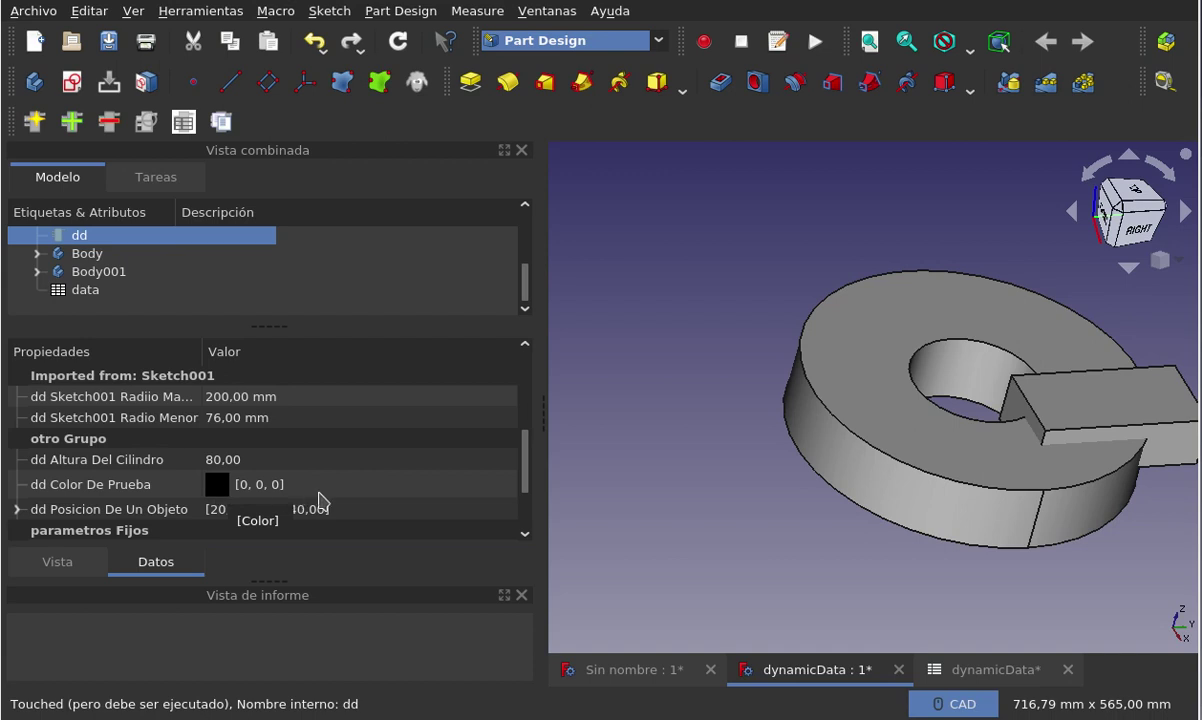
click(400, 484)
click(465, 486)
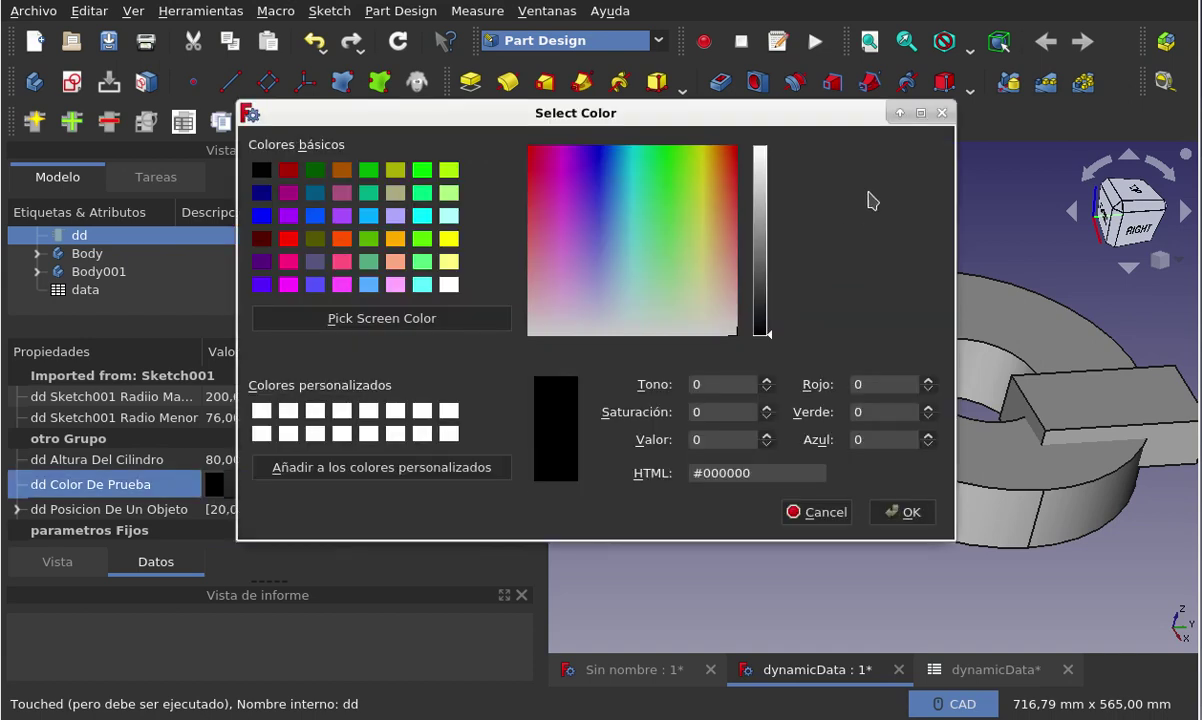
click(940, 113)
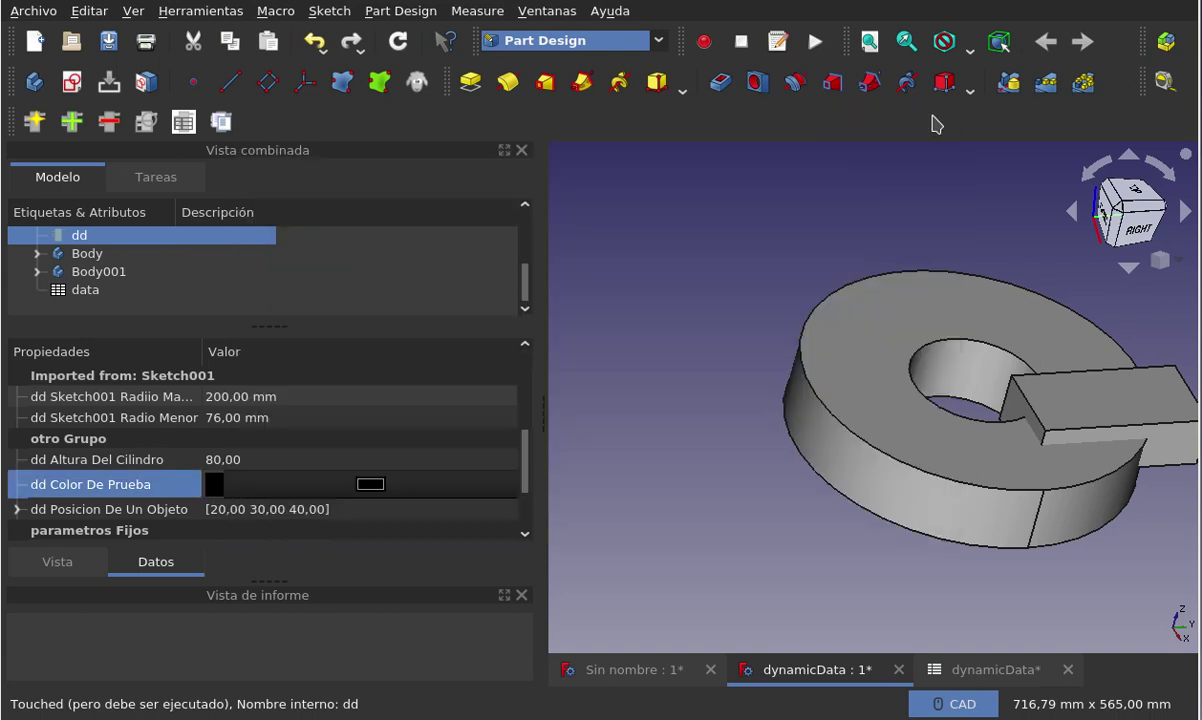
Set Color De Prueba to purple (170, 85, 255), then select and deselect Body
click(369, 485)
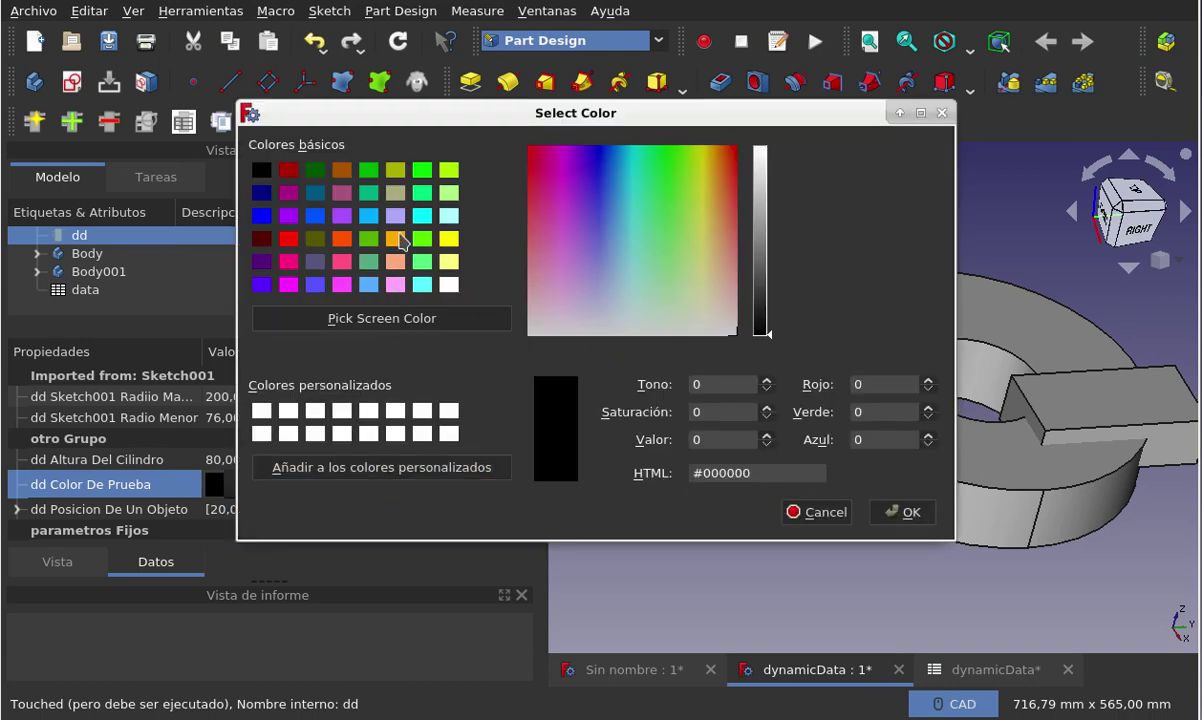
click(348, 217)
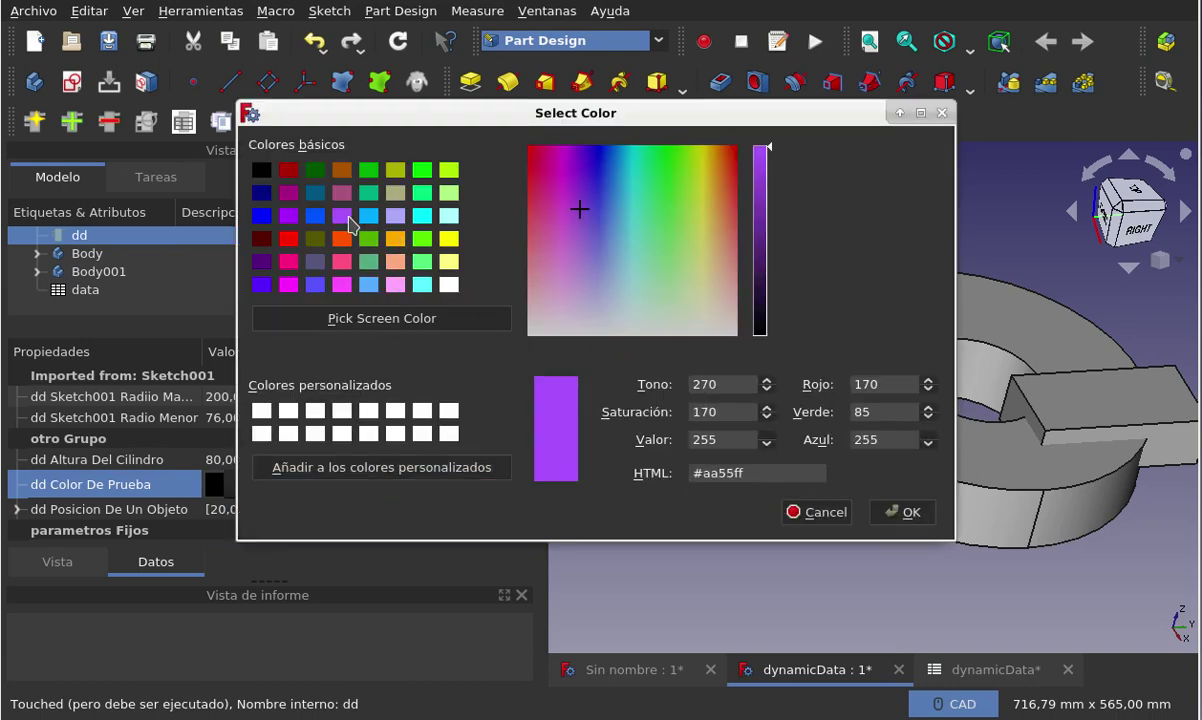
click(895, 512)
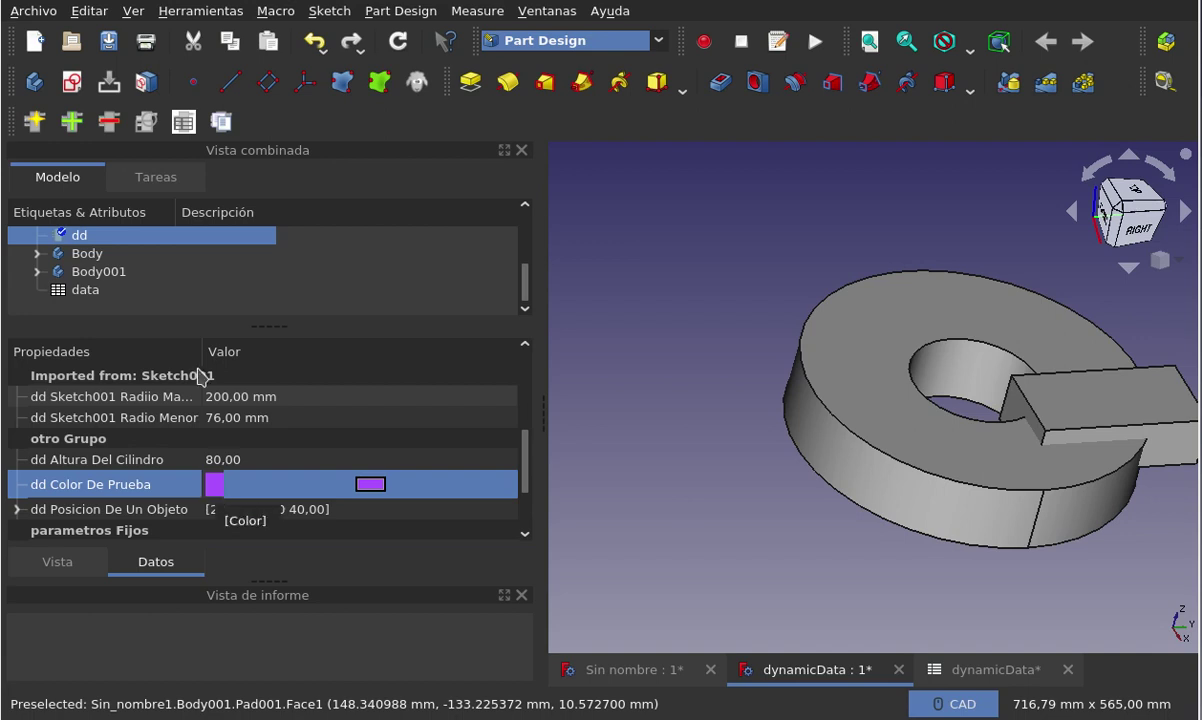
click(106, 253)
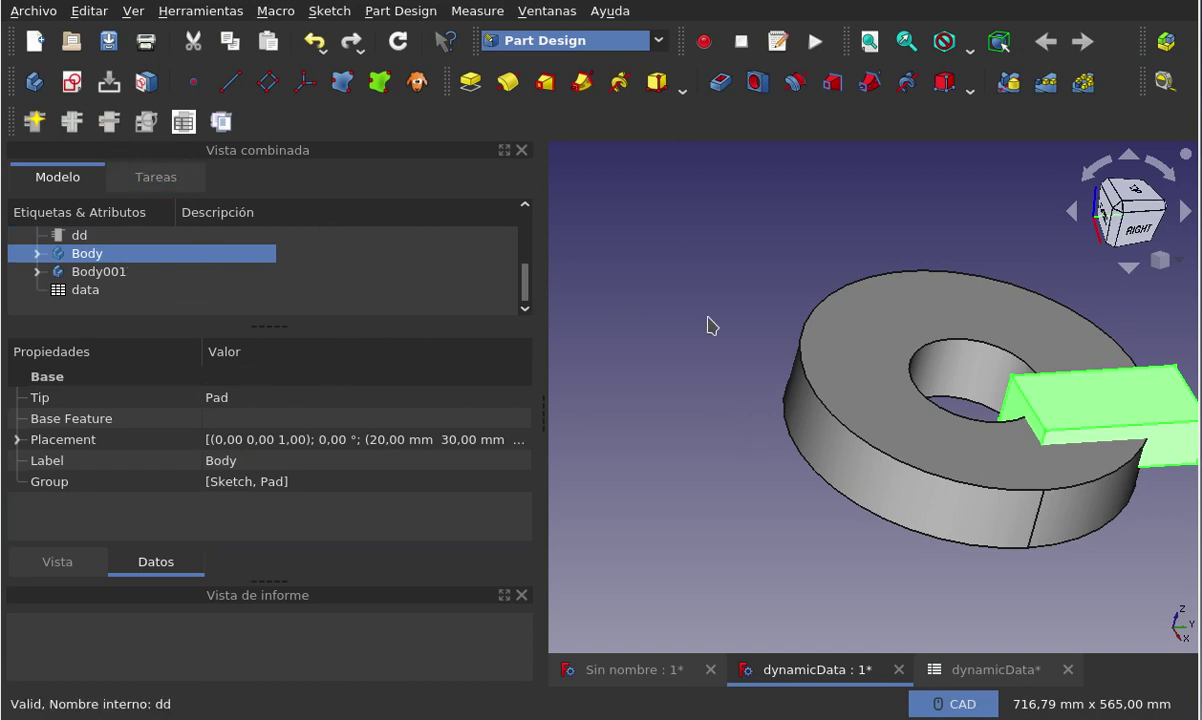
click(757, 335)
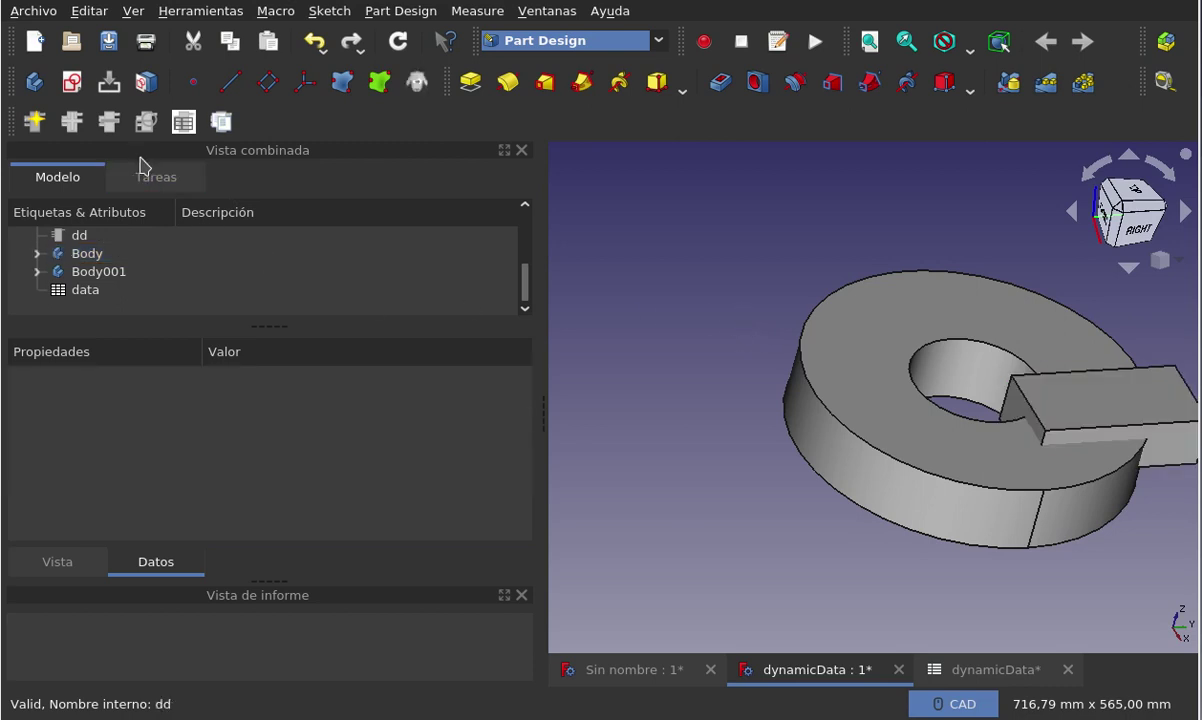
Start a new Percent-type property on the dd container
click(104, 238)
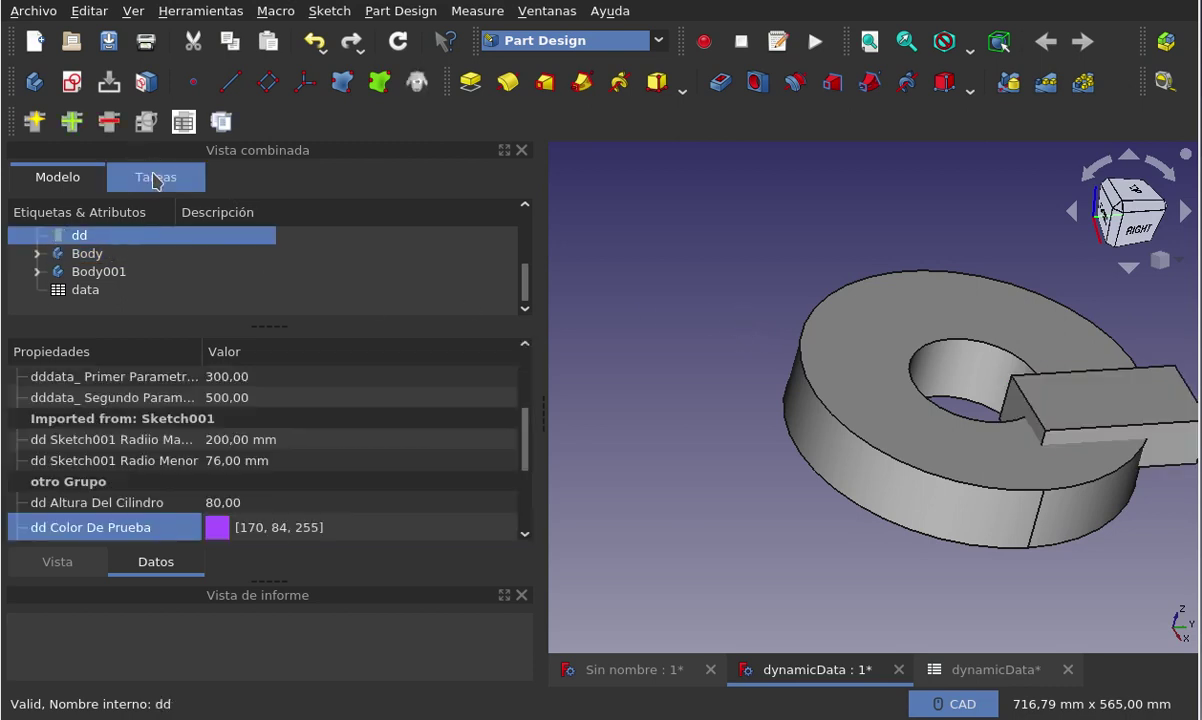
click(74, 124)
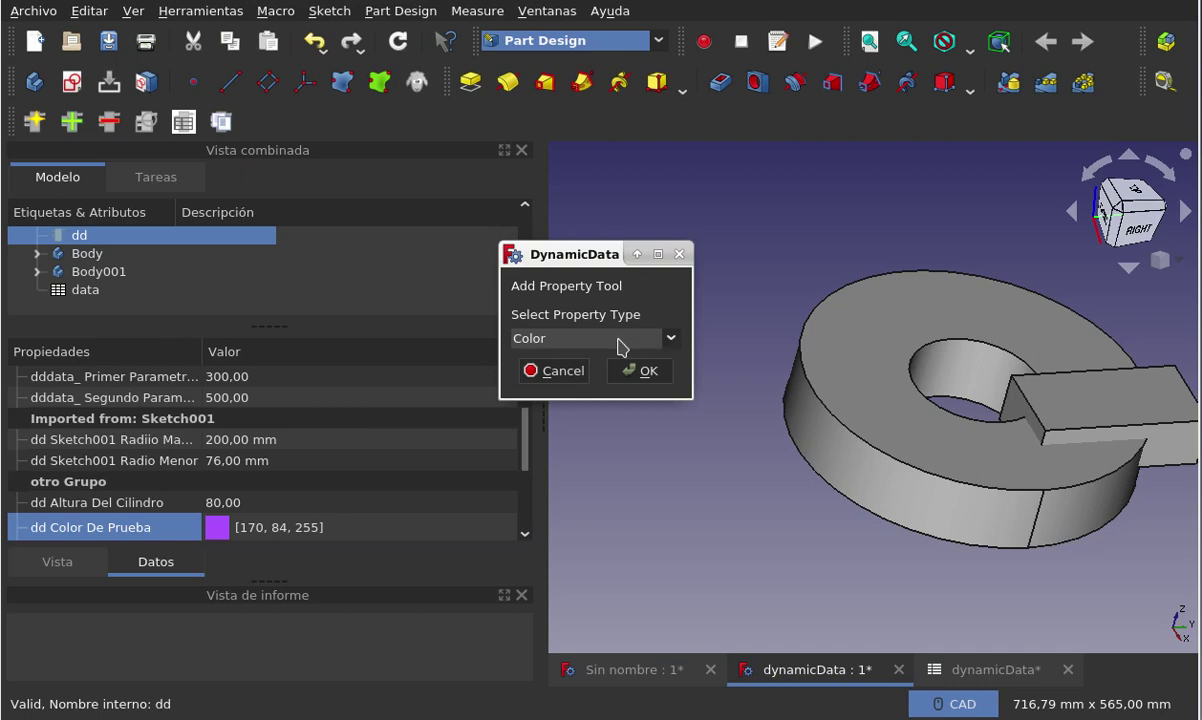
click(671, 339)
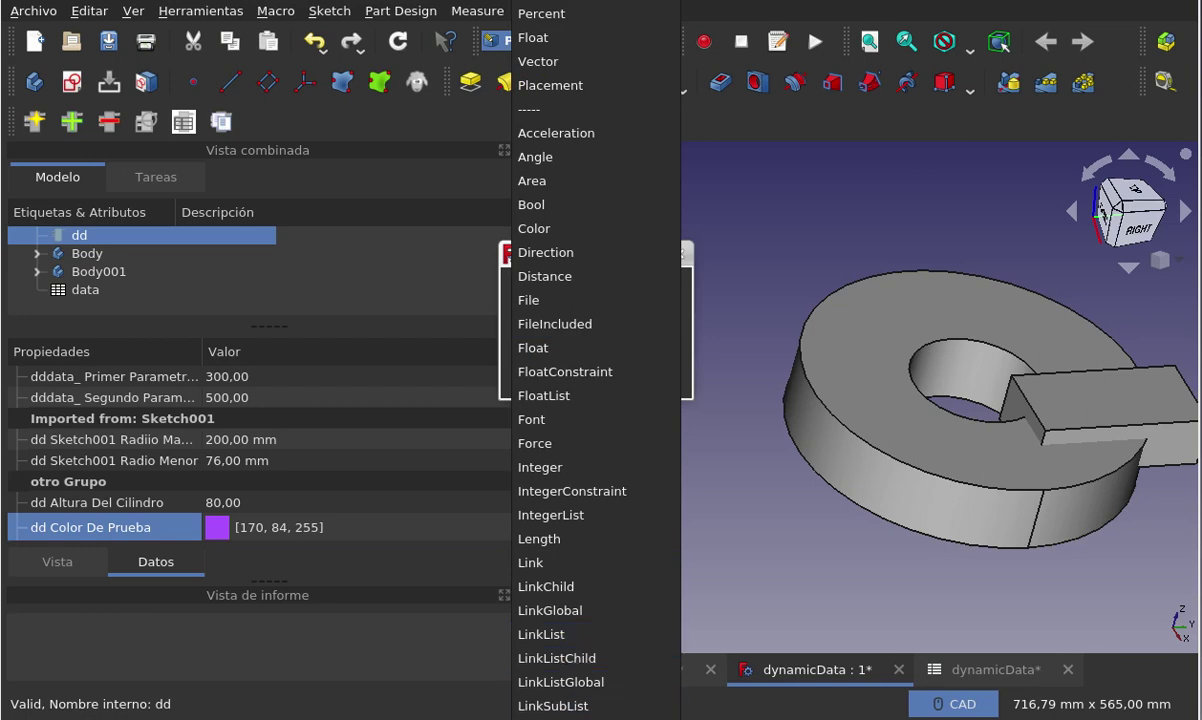
click(540, 13)
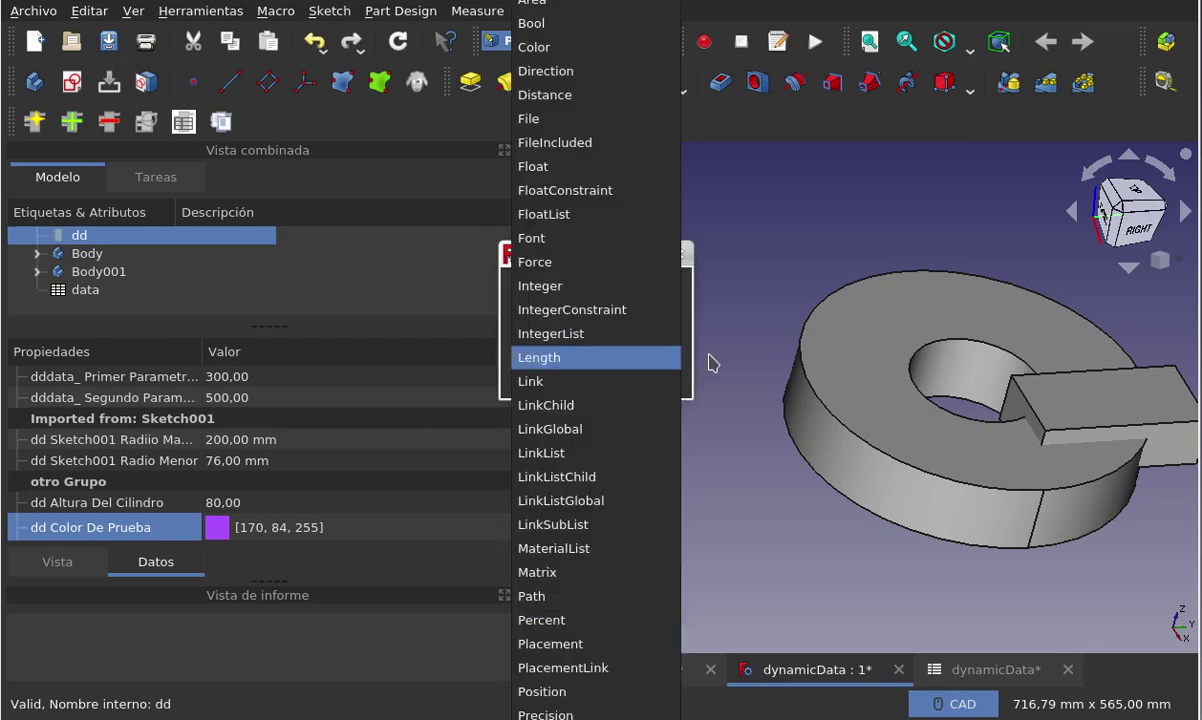
click(775, 342)
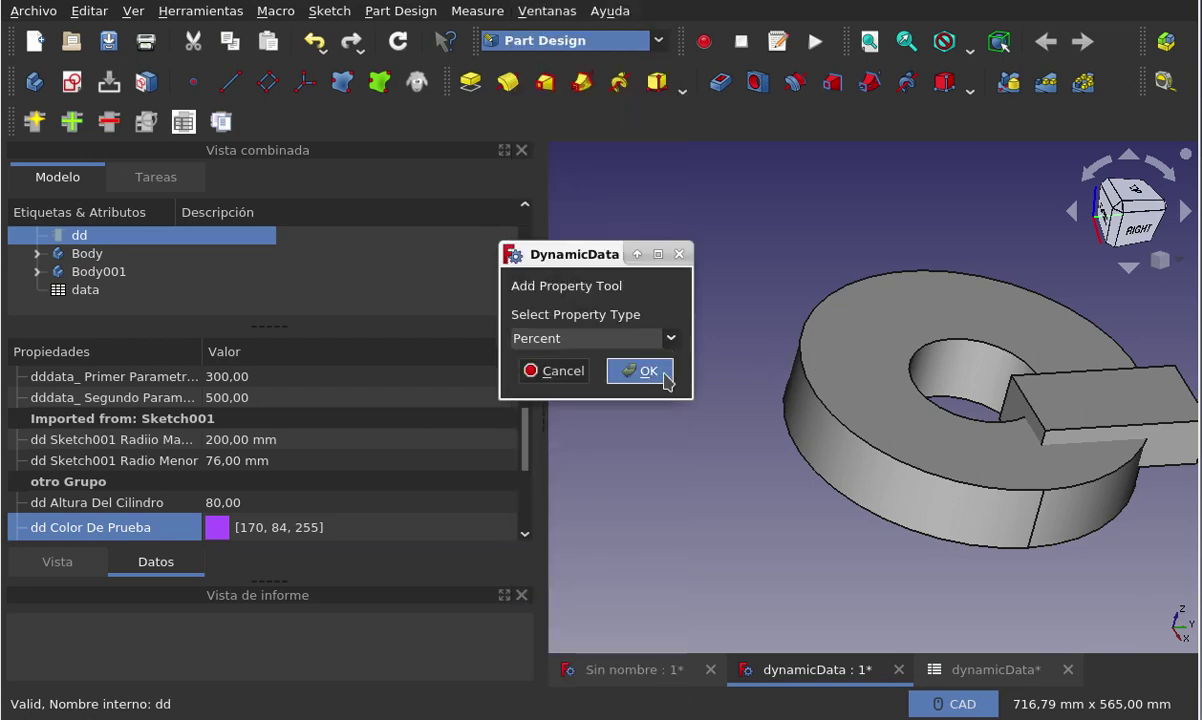
click(625, 365)
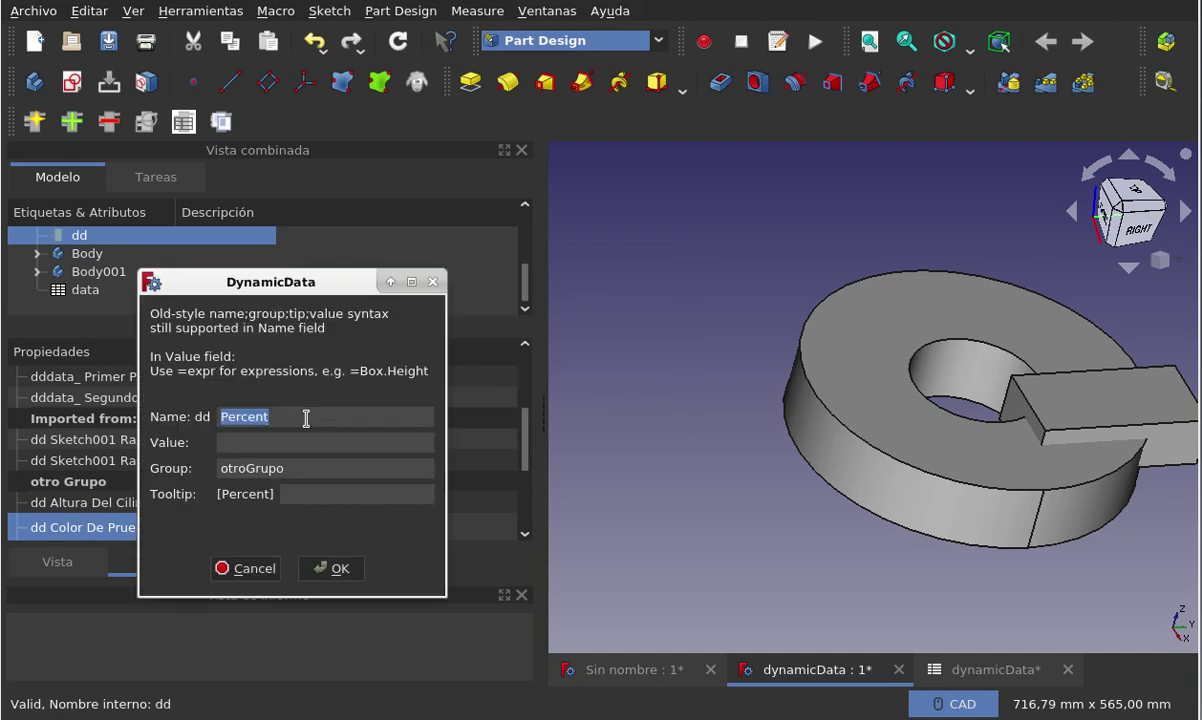
Name the Percent property porcenjePrueba45 and create it in the otroGrupo group
text(45)
double_click(274, 418)
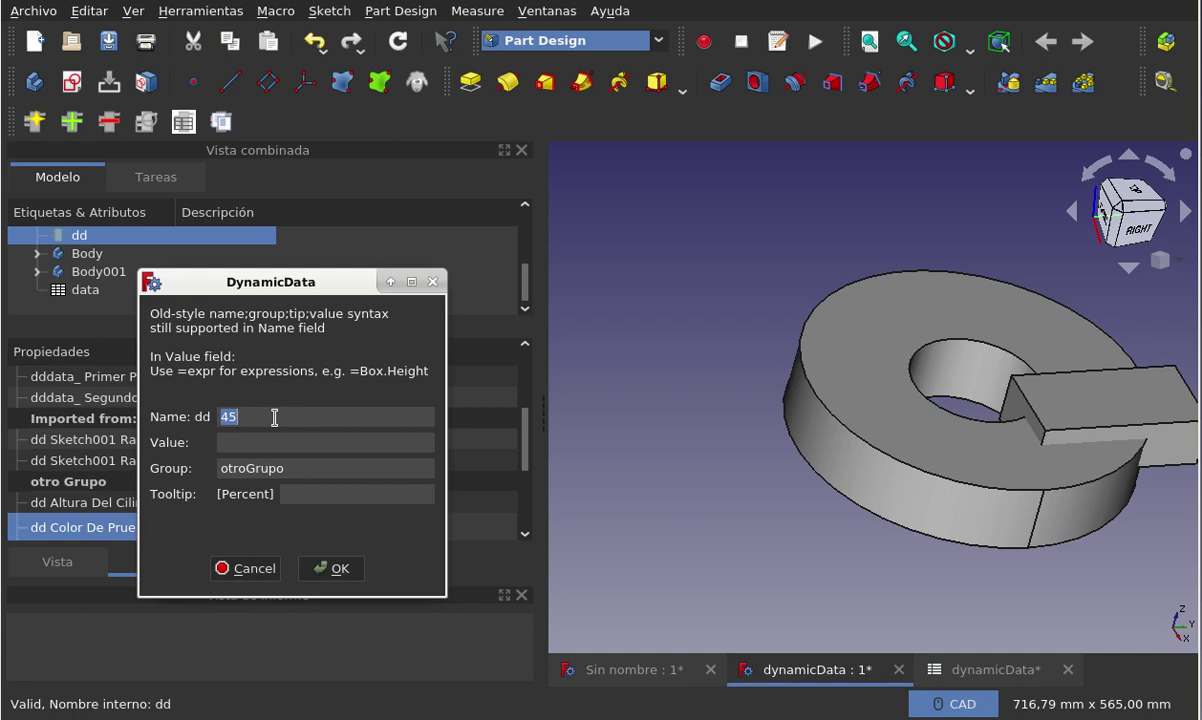
text(porcen)
text(je)
text(Prueba)
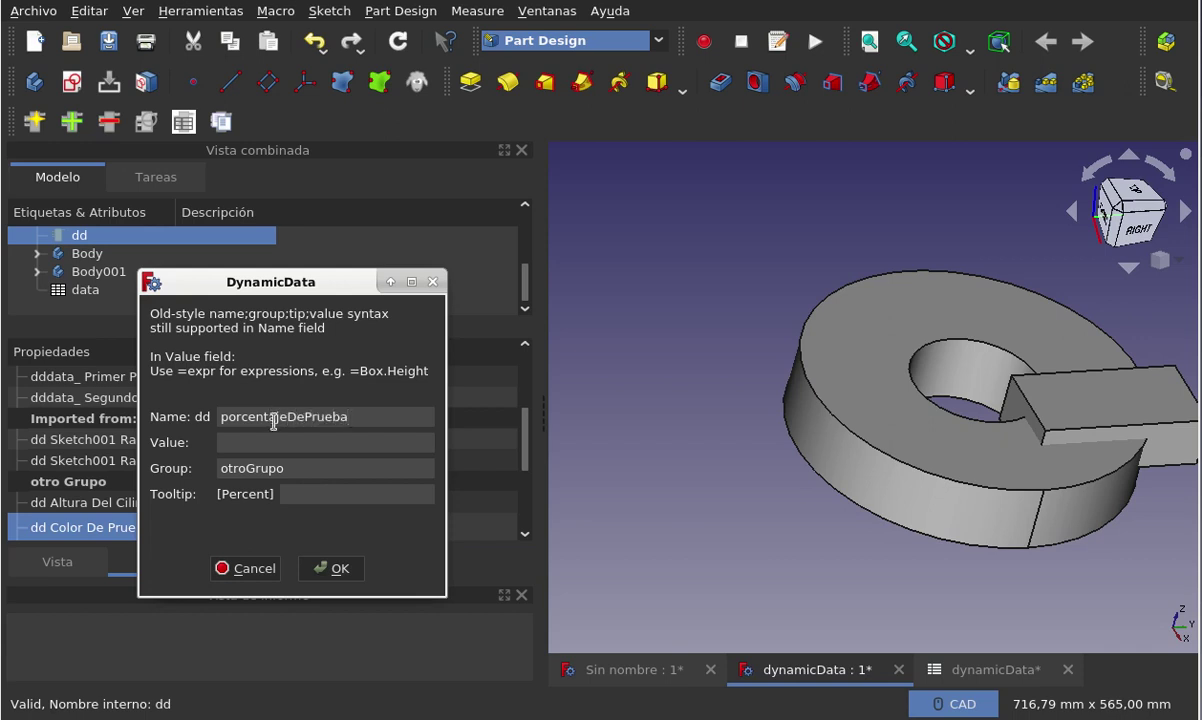
text(45)
click(344, 568)
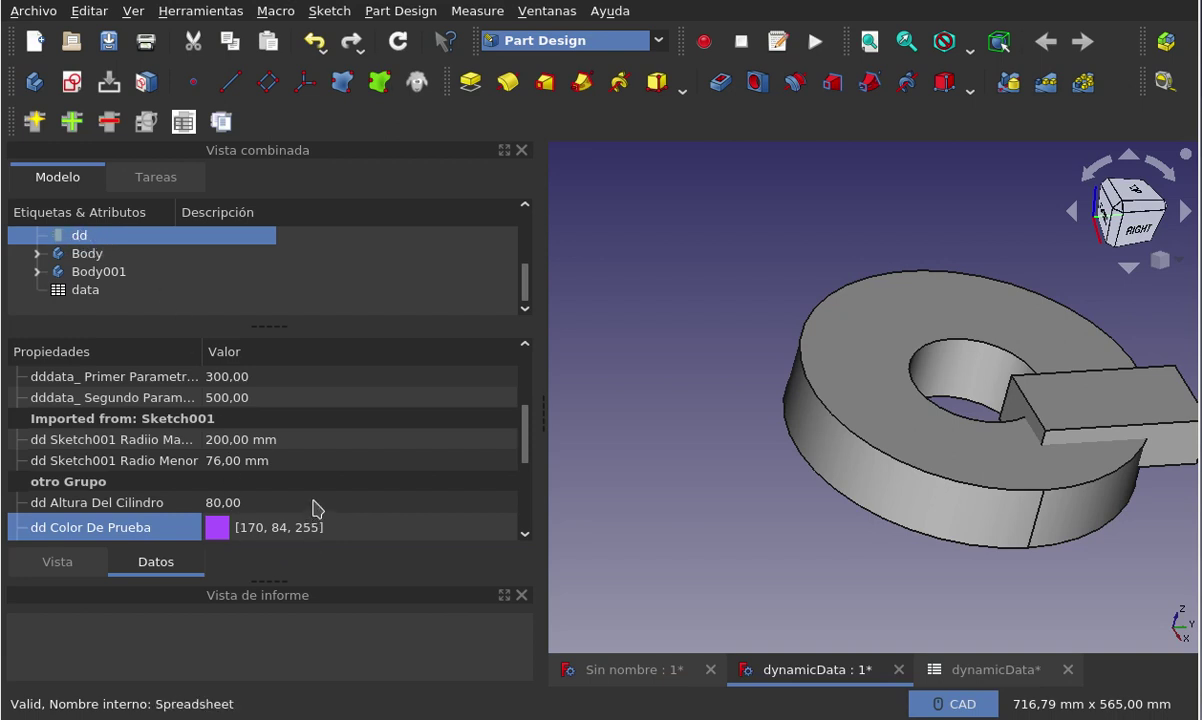
Hide the ring body Body001 so only the rectangular box remains visible
click(86, 265)
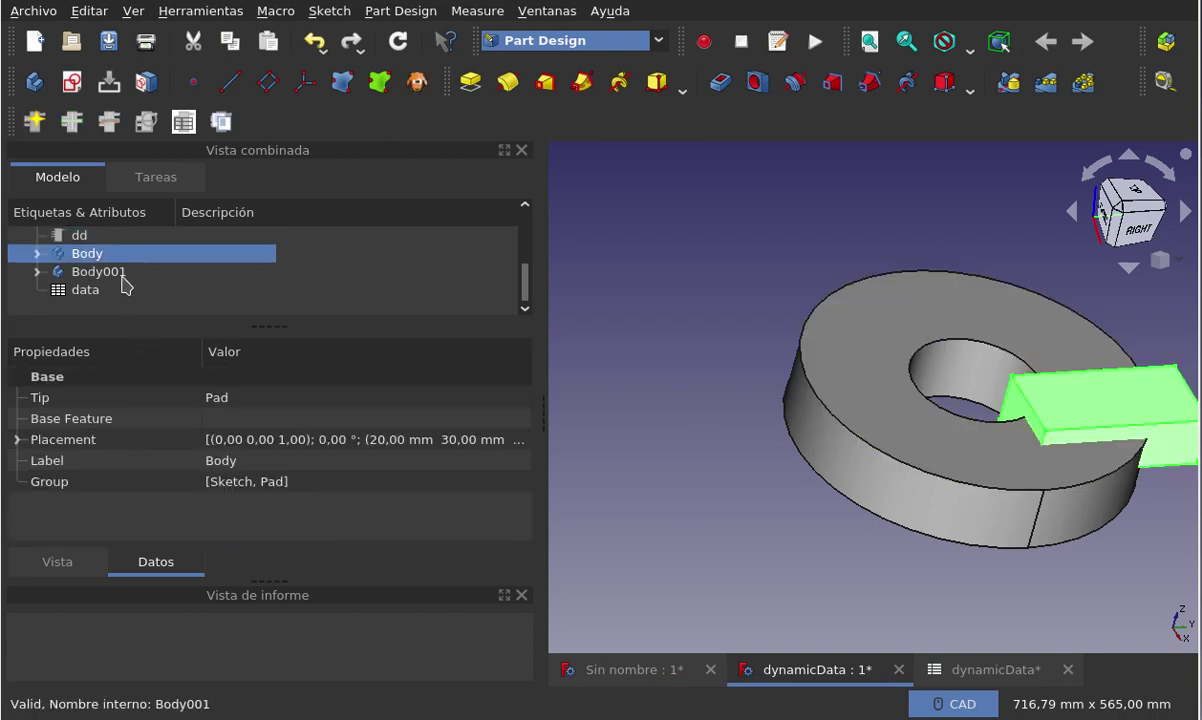
click(124, 283)
key(space)
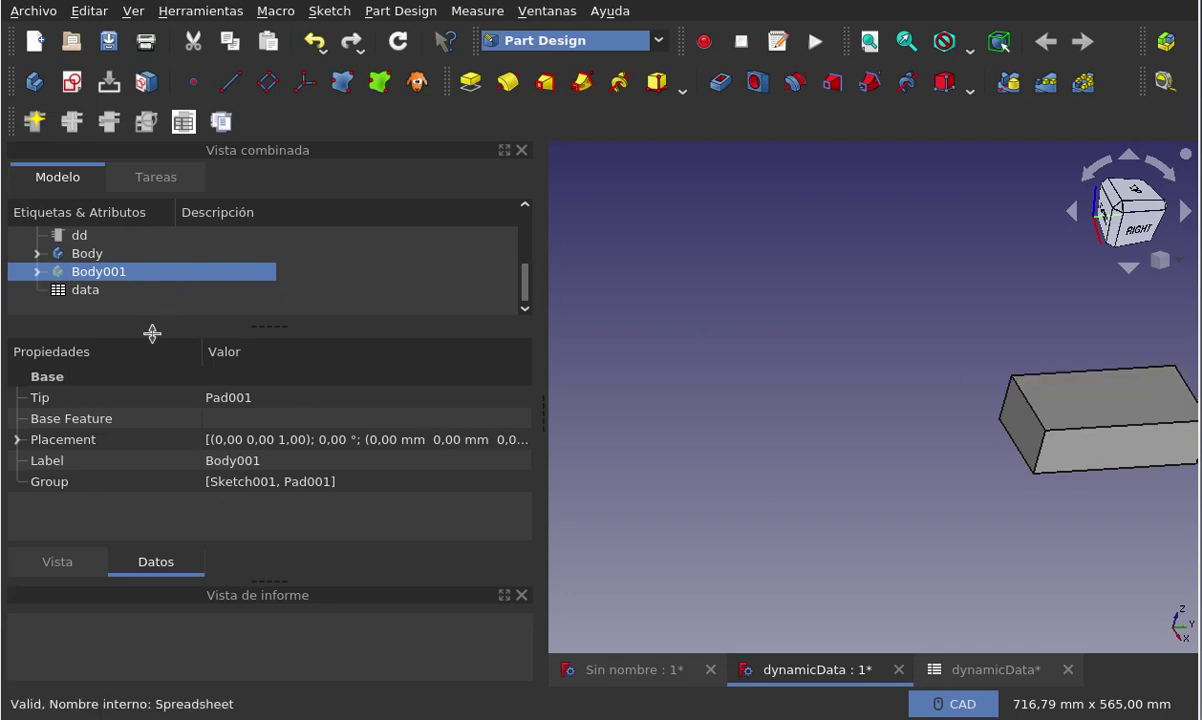
Check Body001's Shape Color without changing it, then select dd and Body together
click(72, 568)
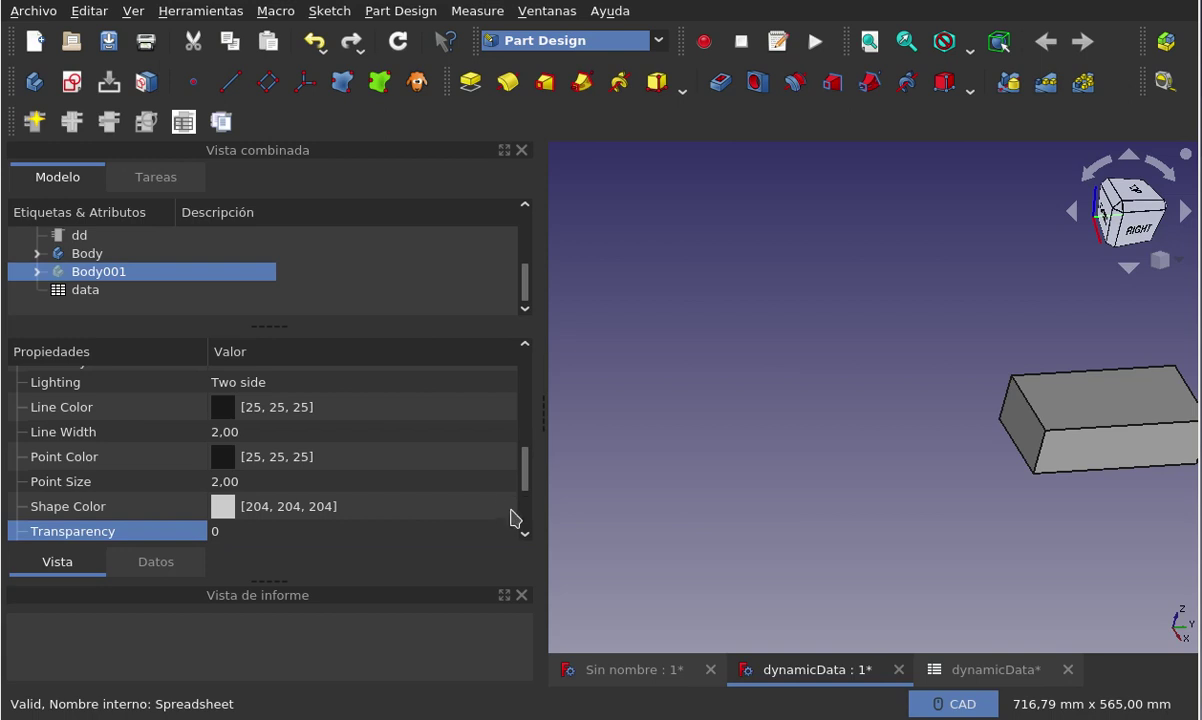
click(506, 508)
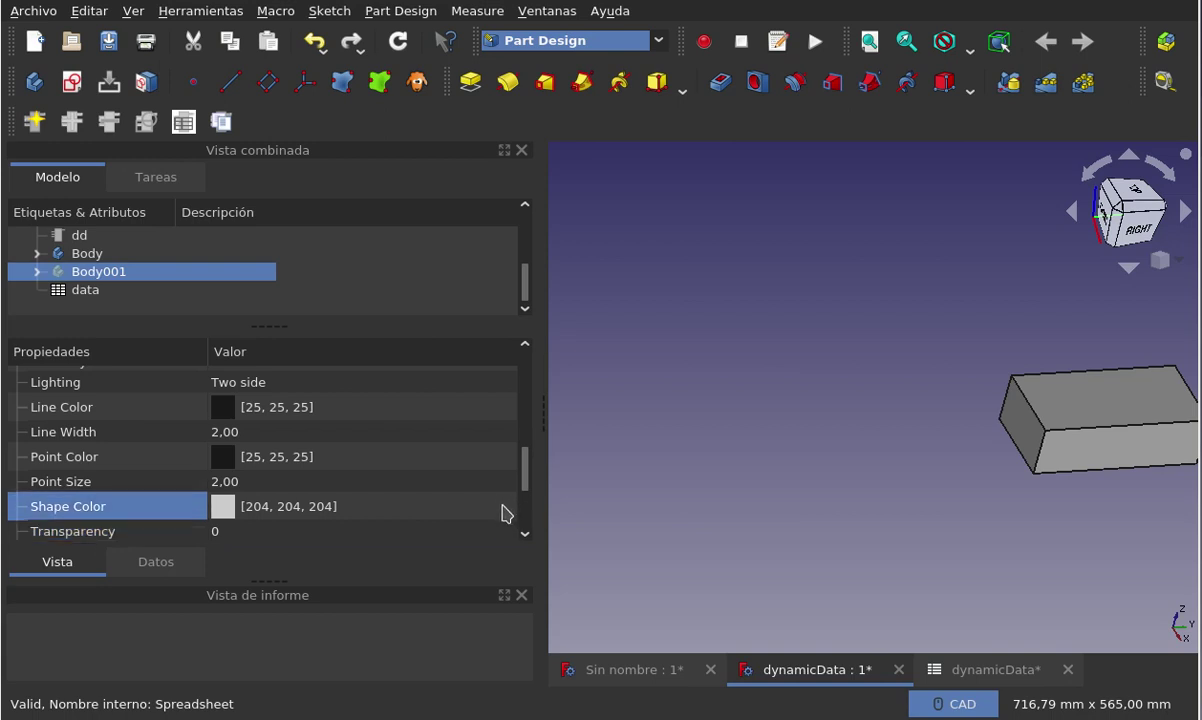
click(506, 510)
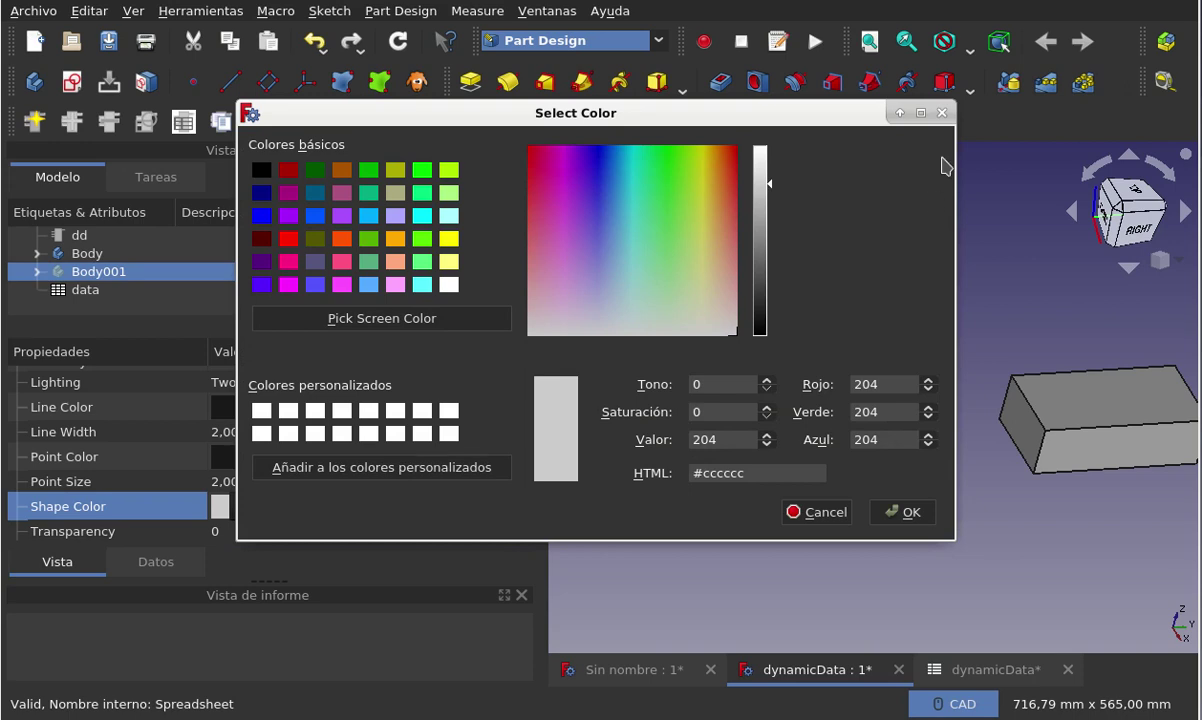
click(941, 116)
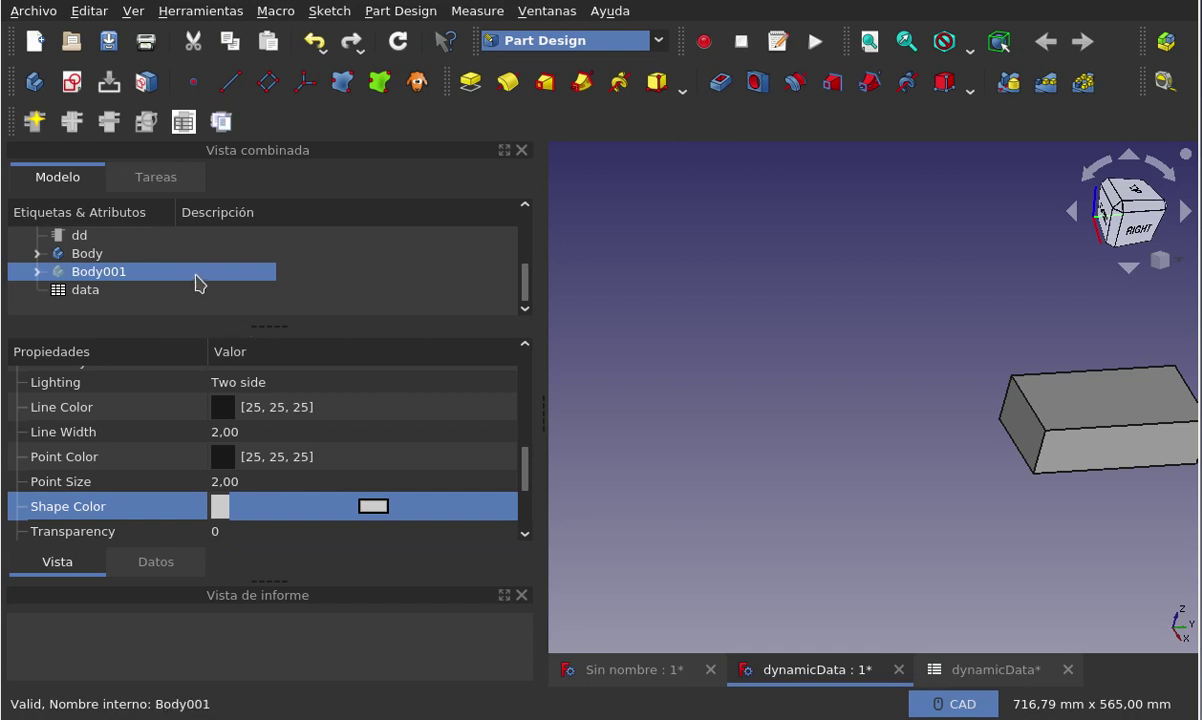
click(100, 237)
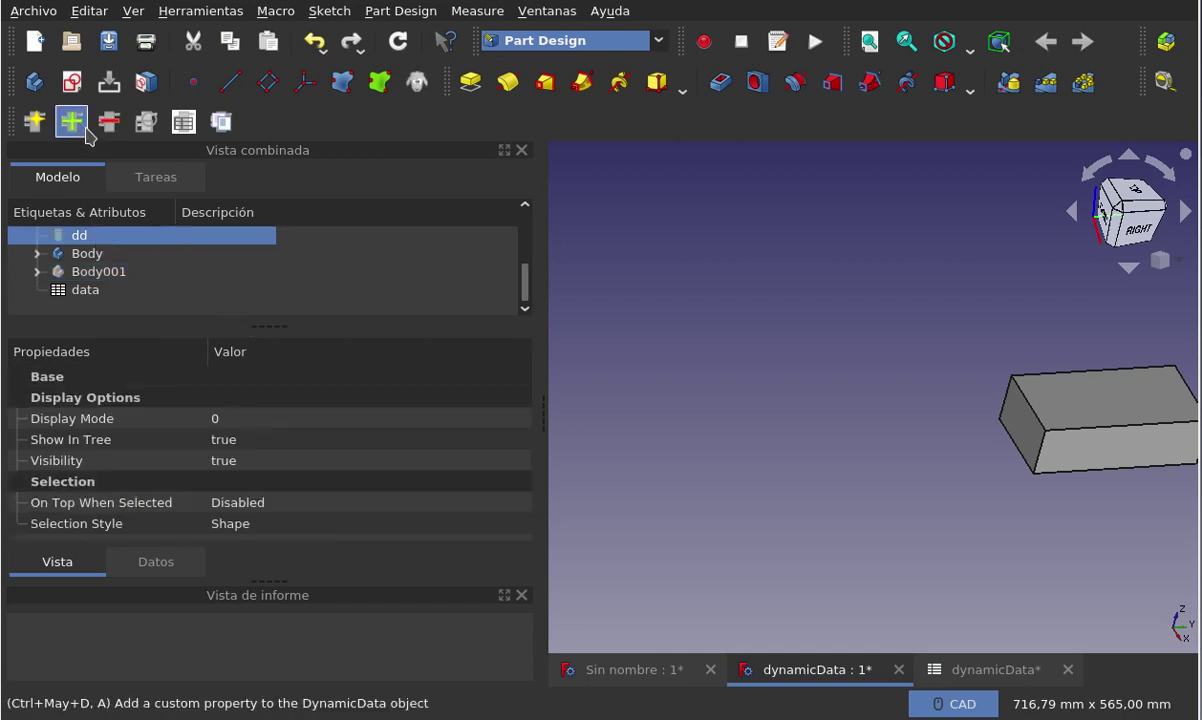
ctrl+click(99, 256)
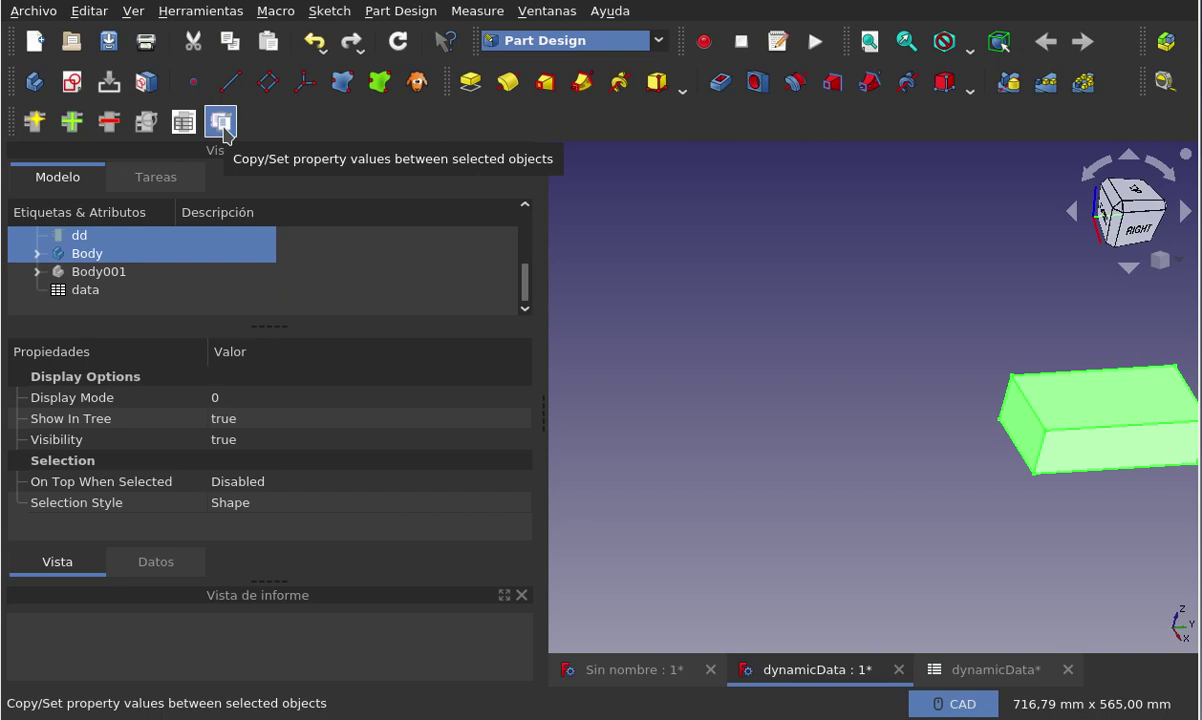
Launch DynamicData's Copy/Set property values tool for Body and dd and list its operation modes
click(224, 130)
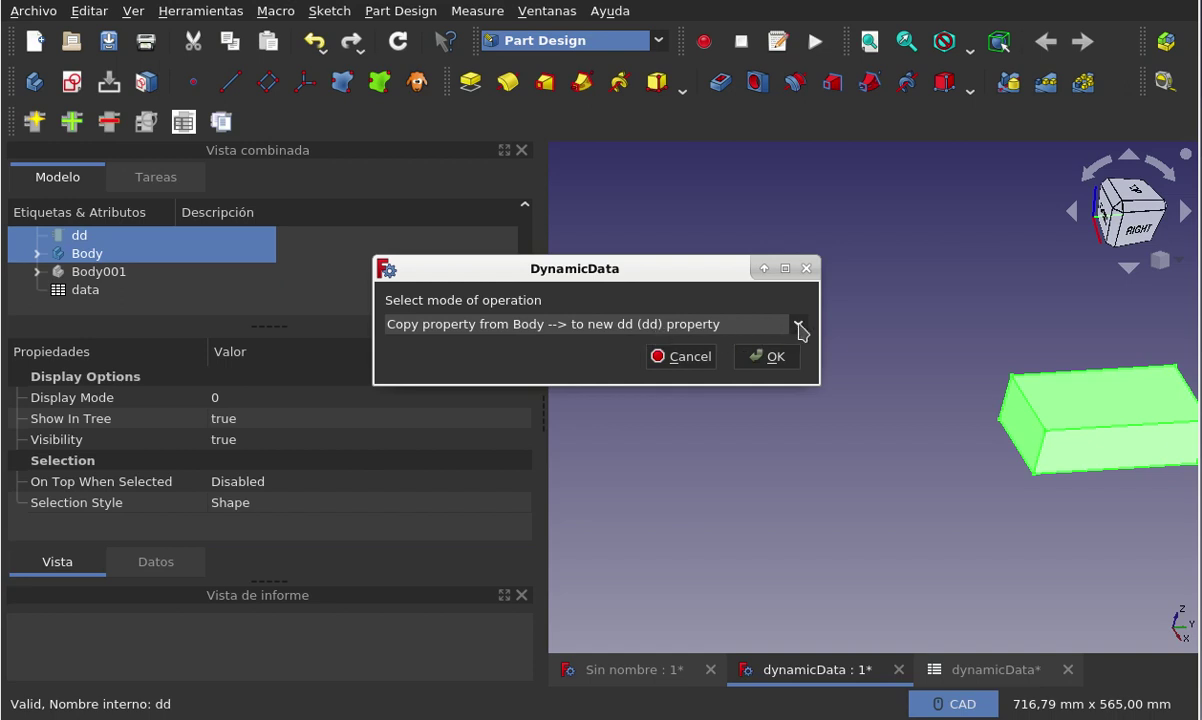
click(799, 326)
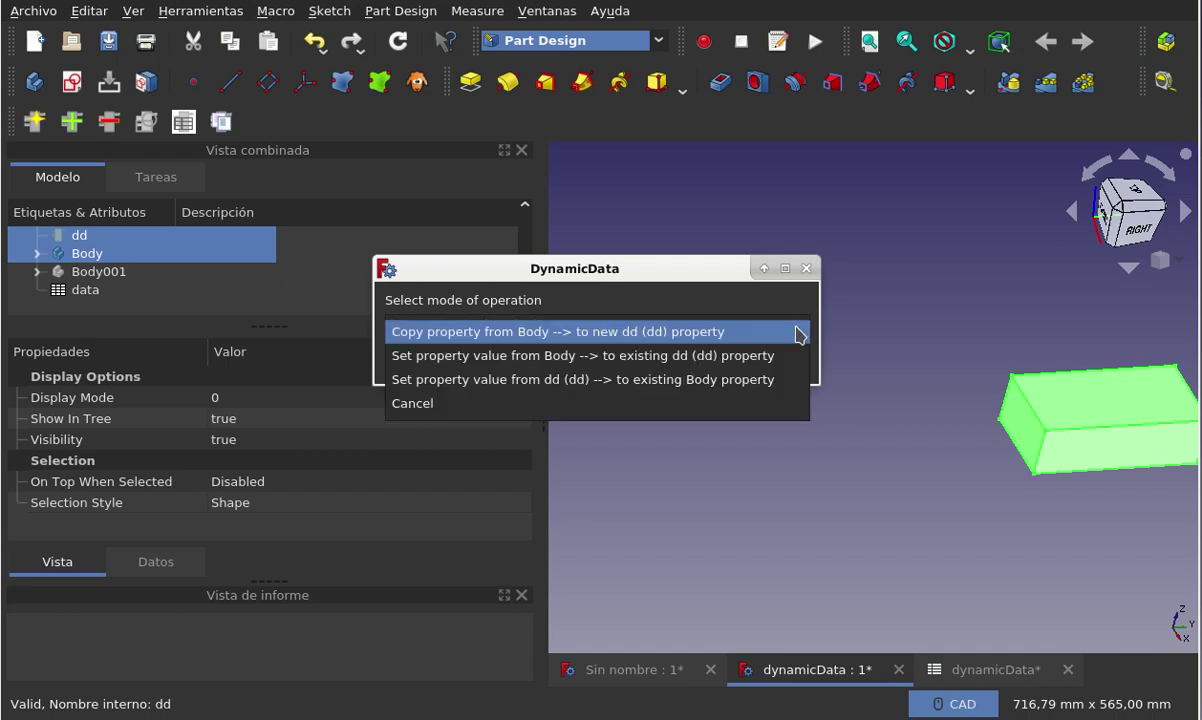